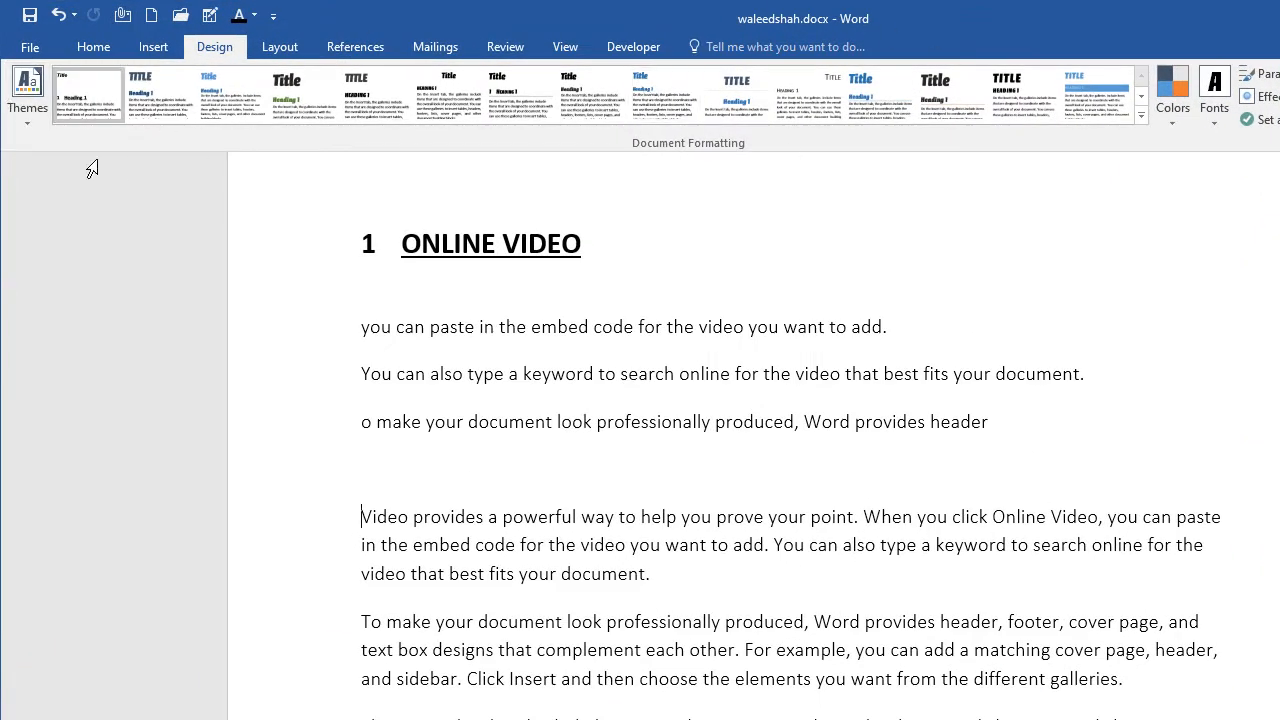
Try the Facet theme on the document, then apply the Office theme with the ONLINE VIDEO heading selected
click(17, 124)
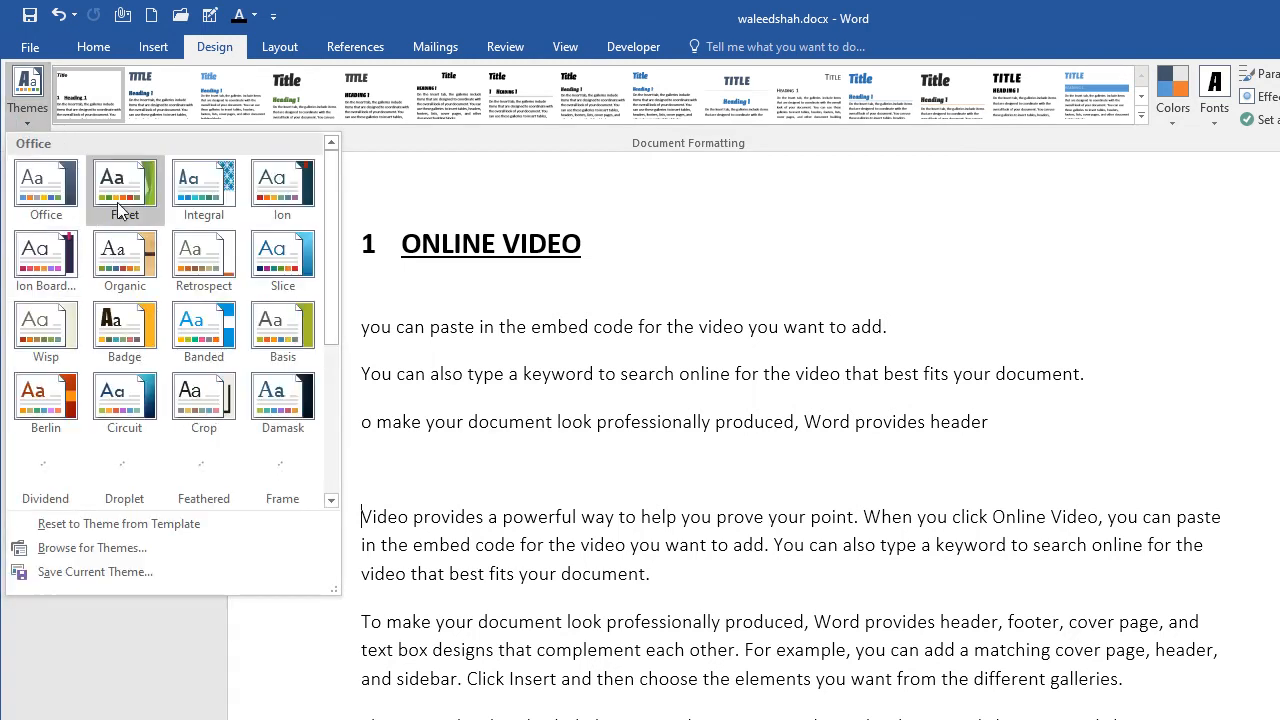
click(120, 195)
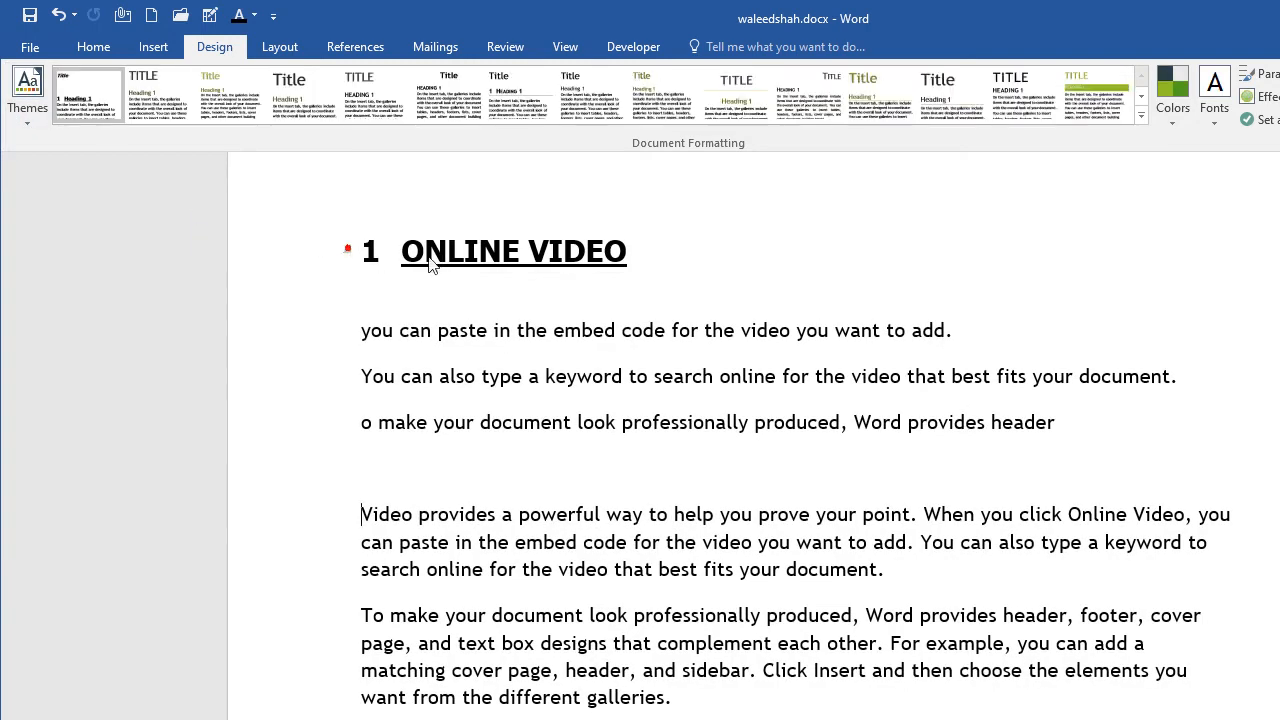
triple_click(676, 263)
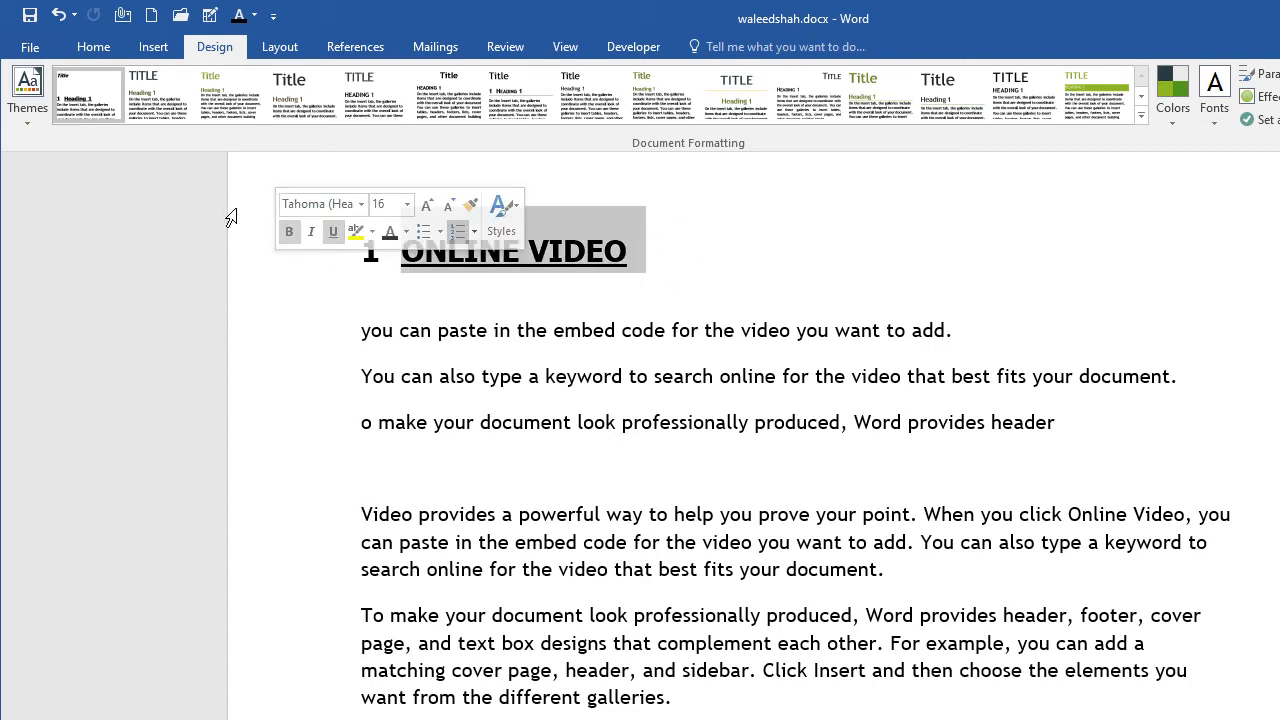
click(22, 124)
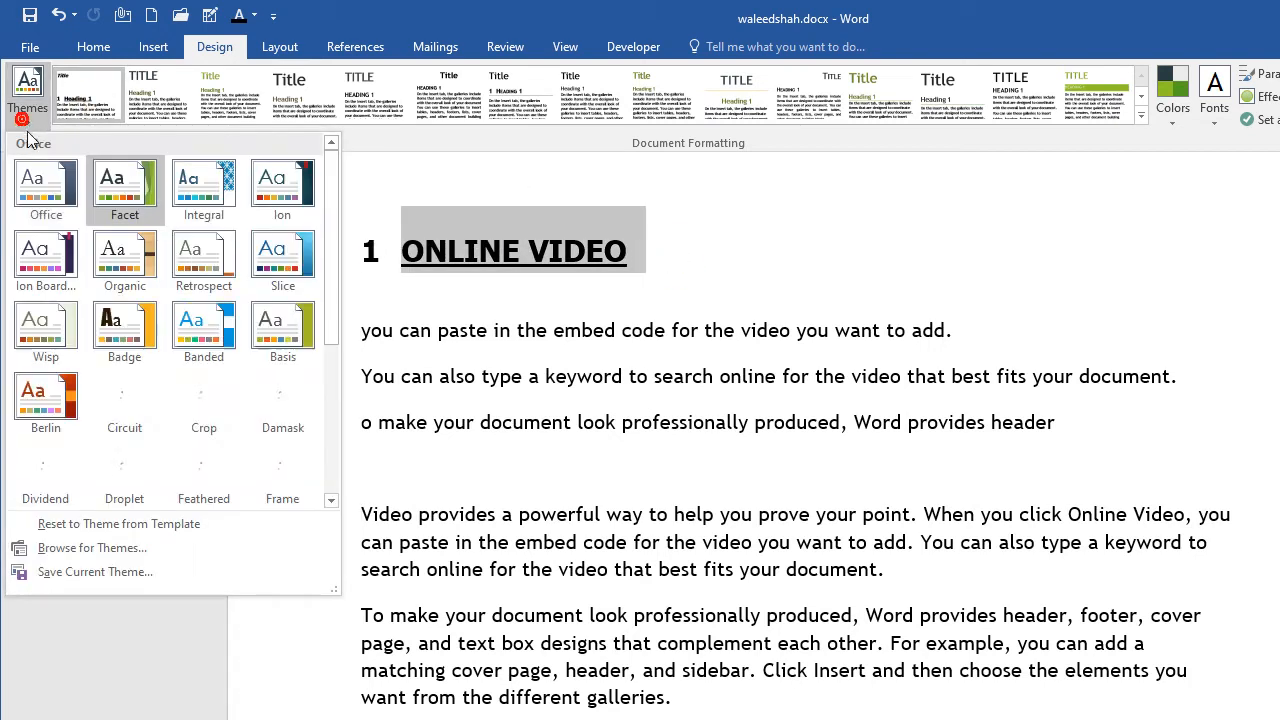
click(54, 194)
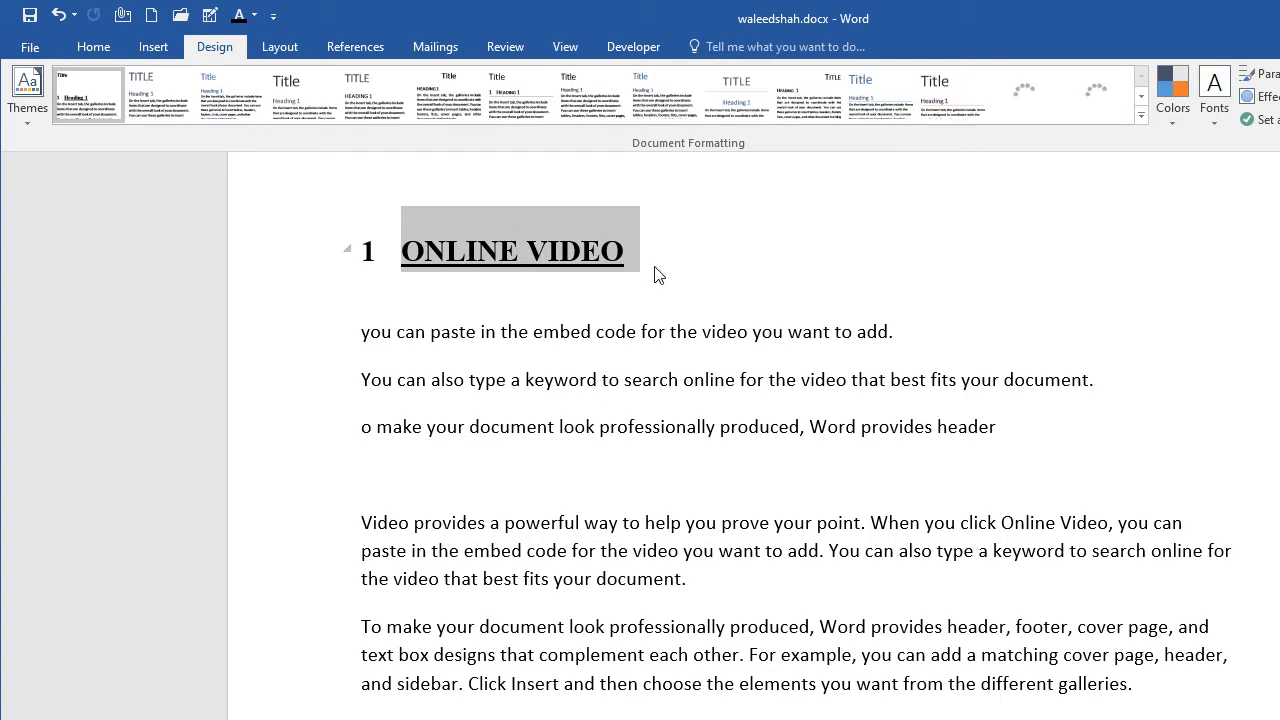
Select part of the body text, try several built-in style sets and apply the one with a blue shaded heading band
drag(503, 336, 773, 523)
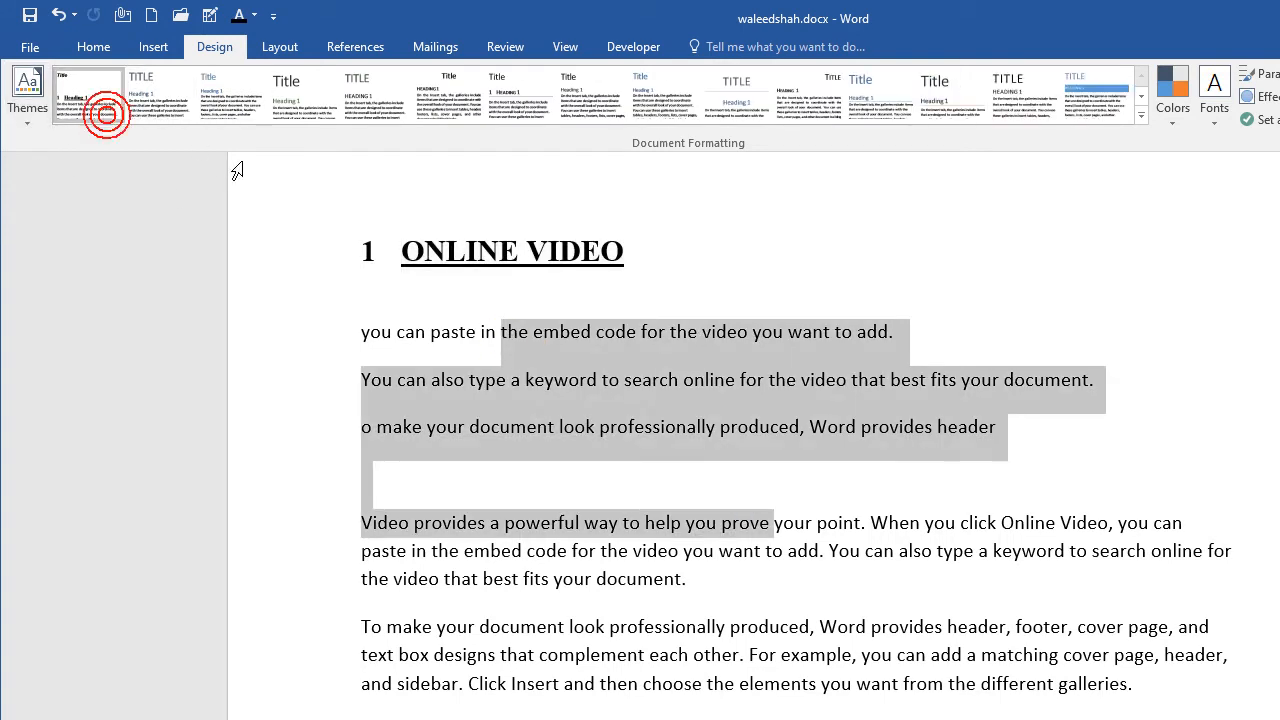
click(211, 115)
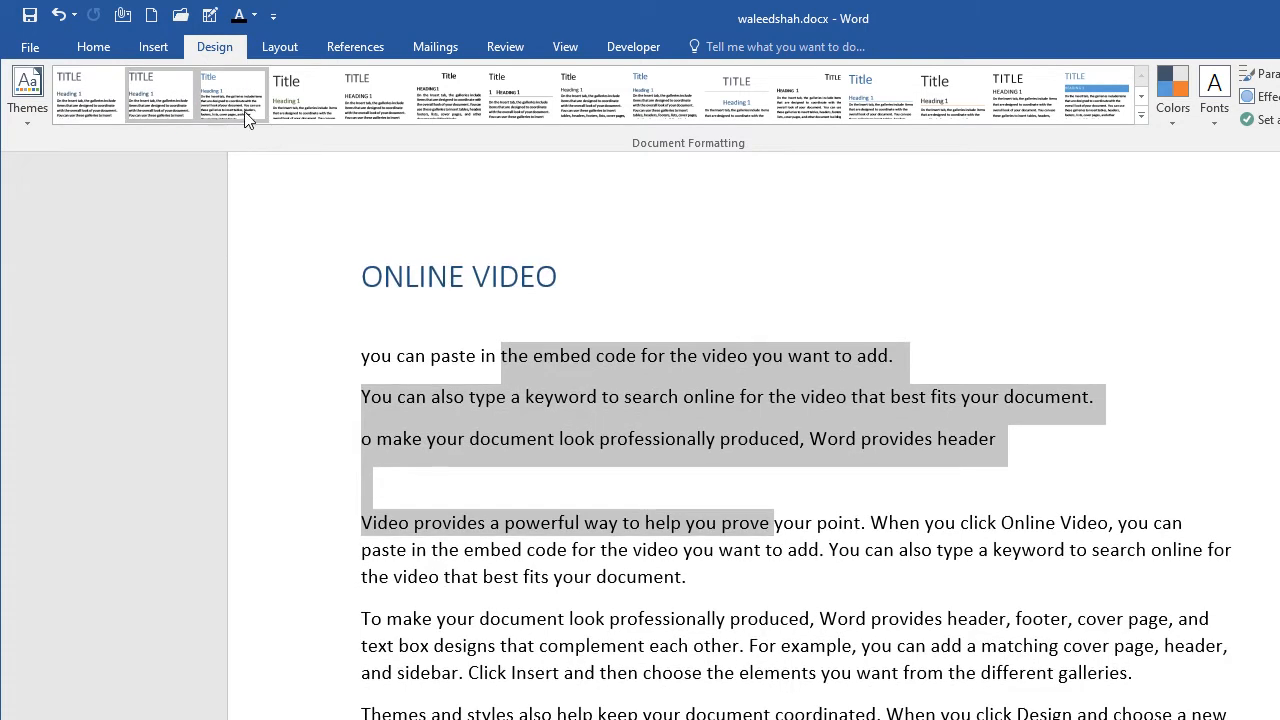
click(320, 113)
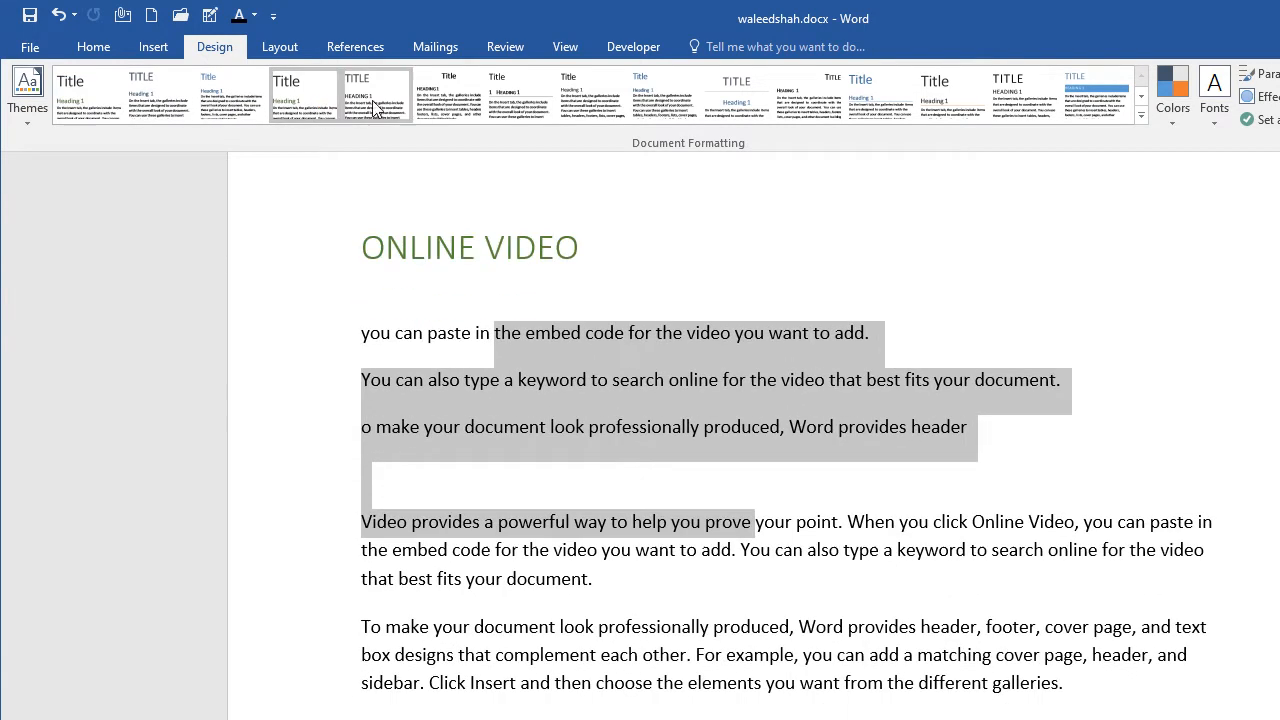
click(463, 101)
click(517, 110)
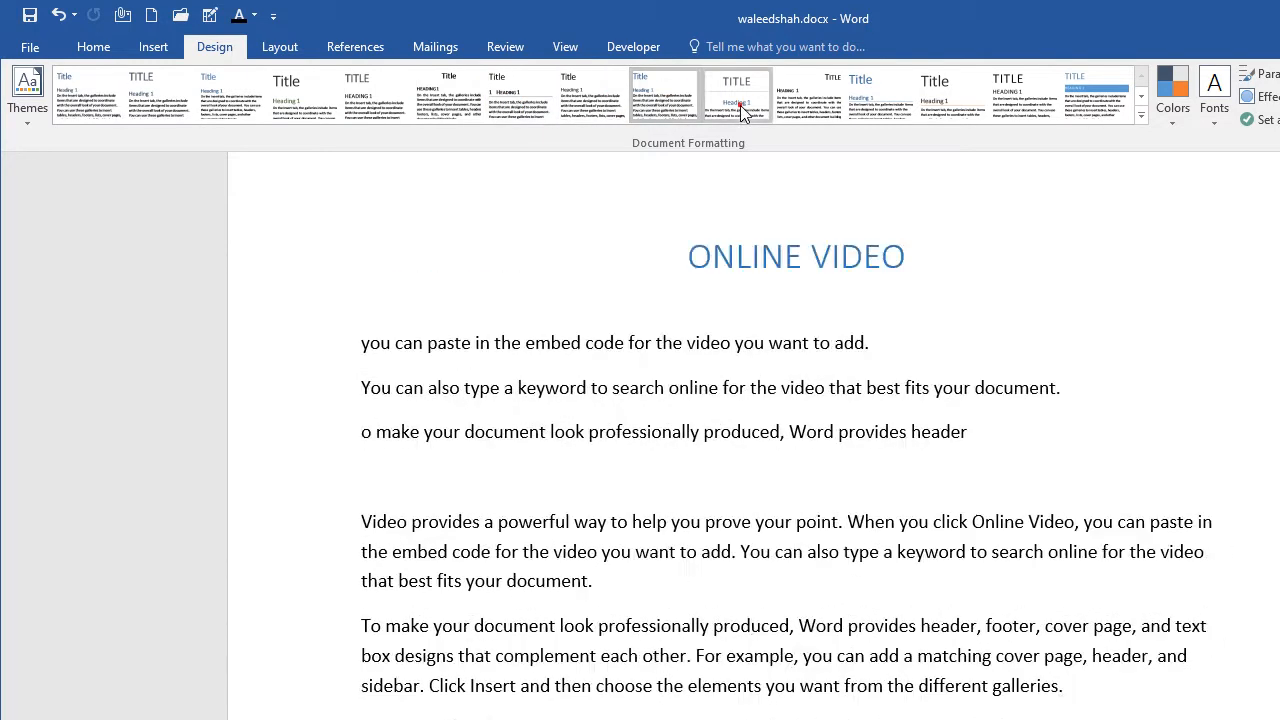
click(740, 105)
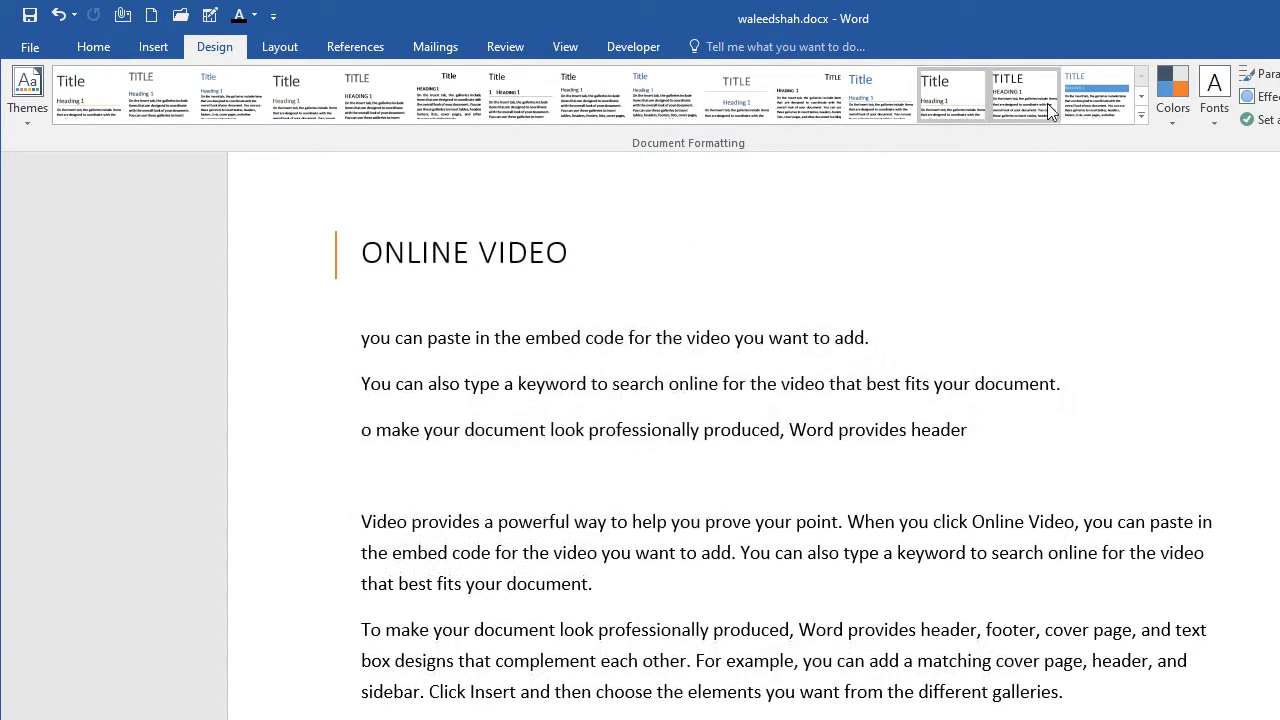
click(1046, 102)
click(1105, 105)
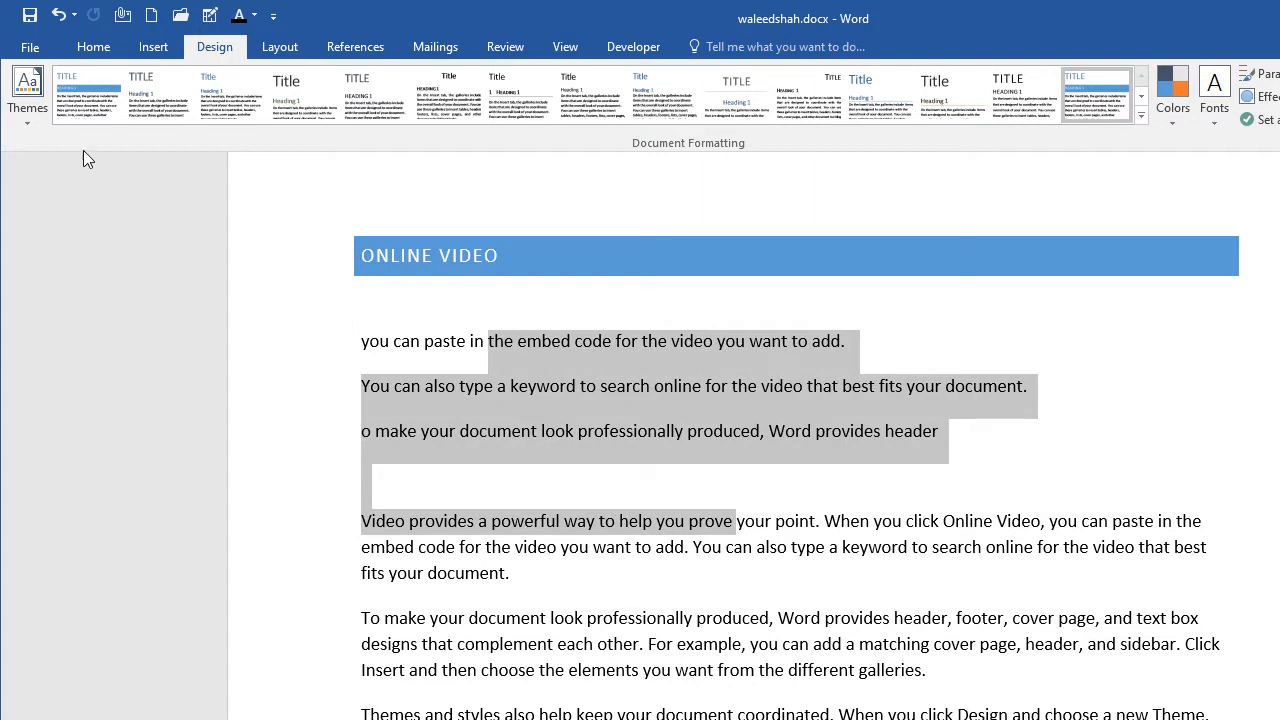
click(1141, 118)
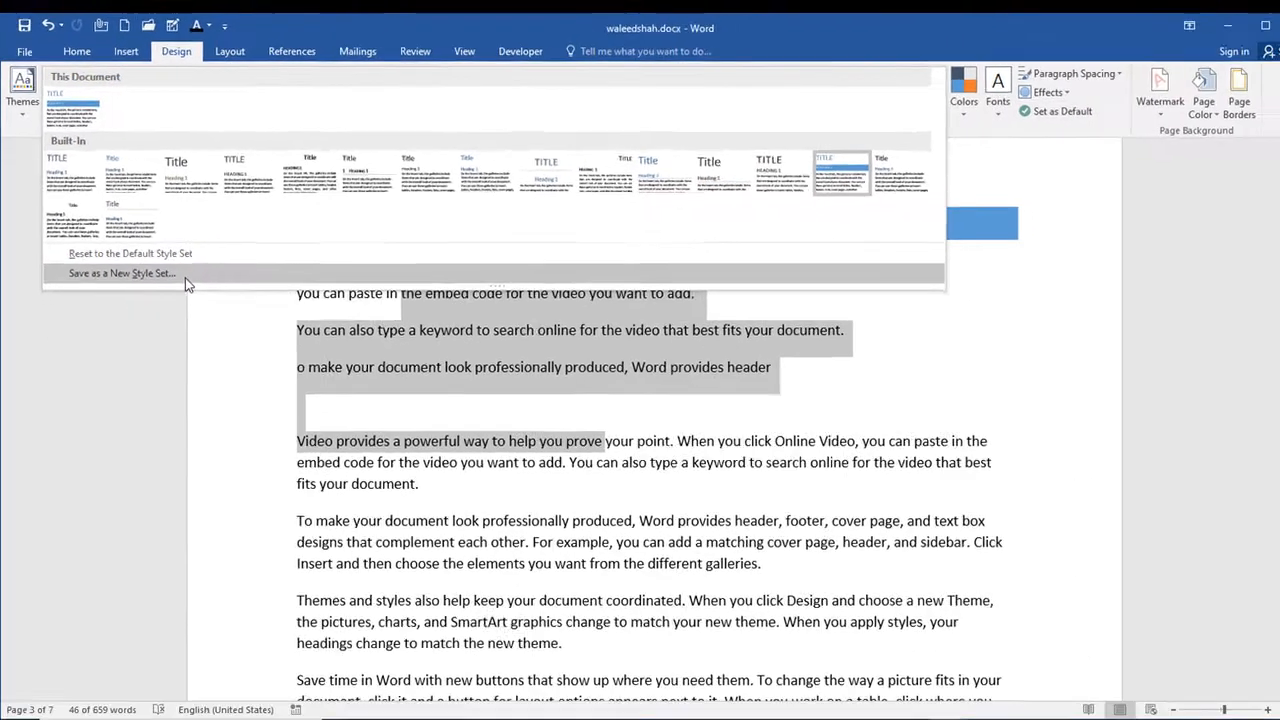
click(222, 319)
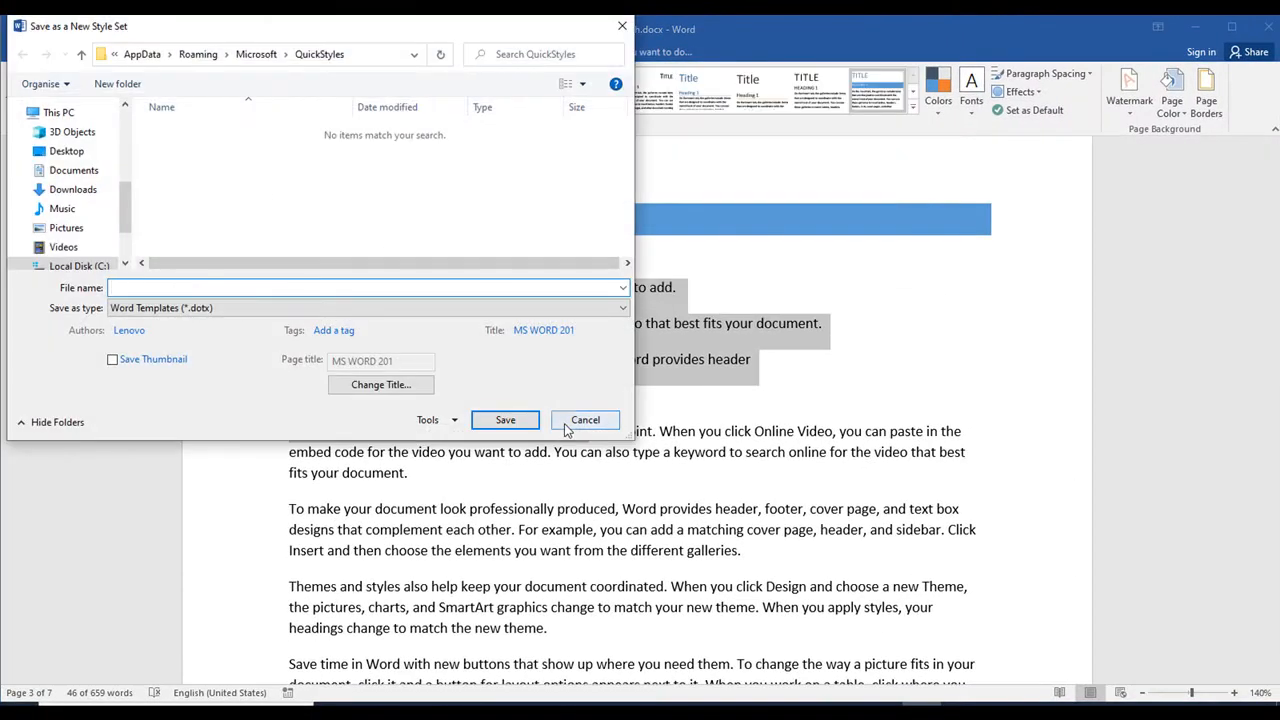
click(566, 425)
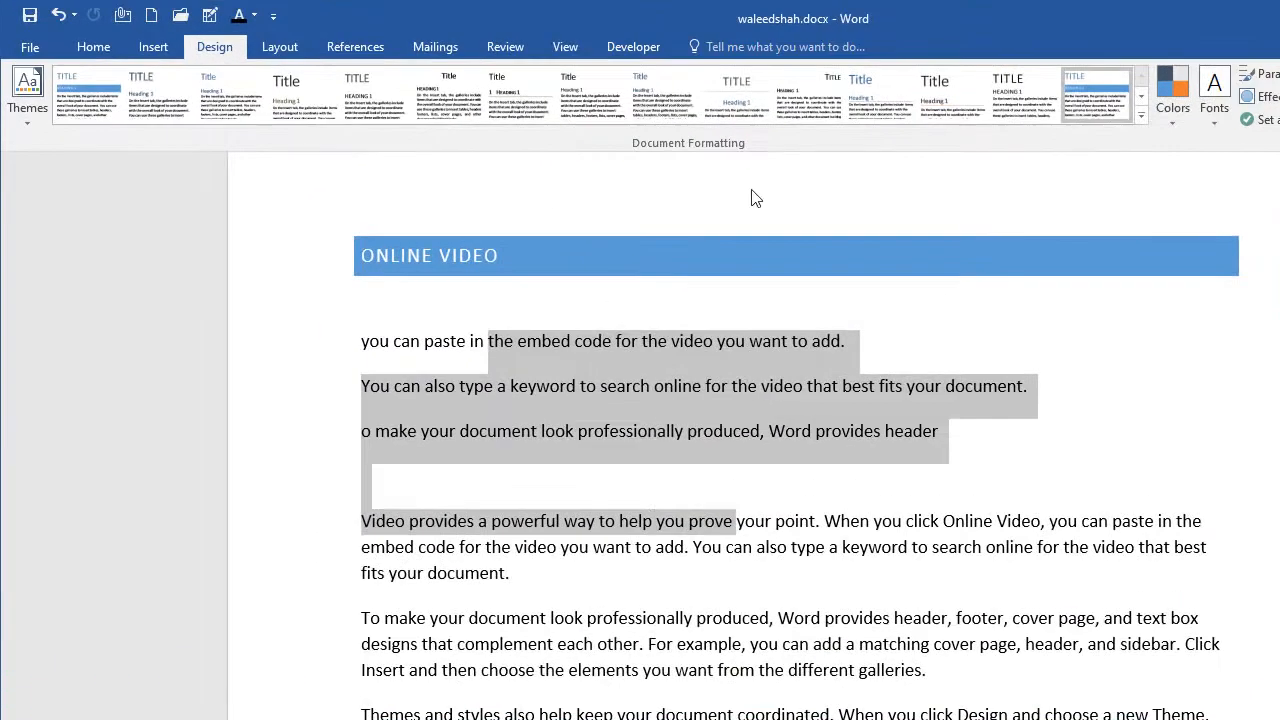
Save the document's current style set as a new custom style set in the QuickStyles folder and check the style set gallery
click(1139, 122)
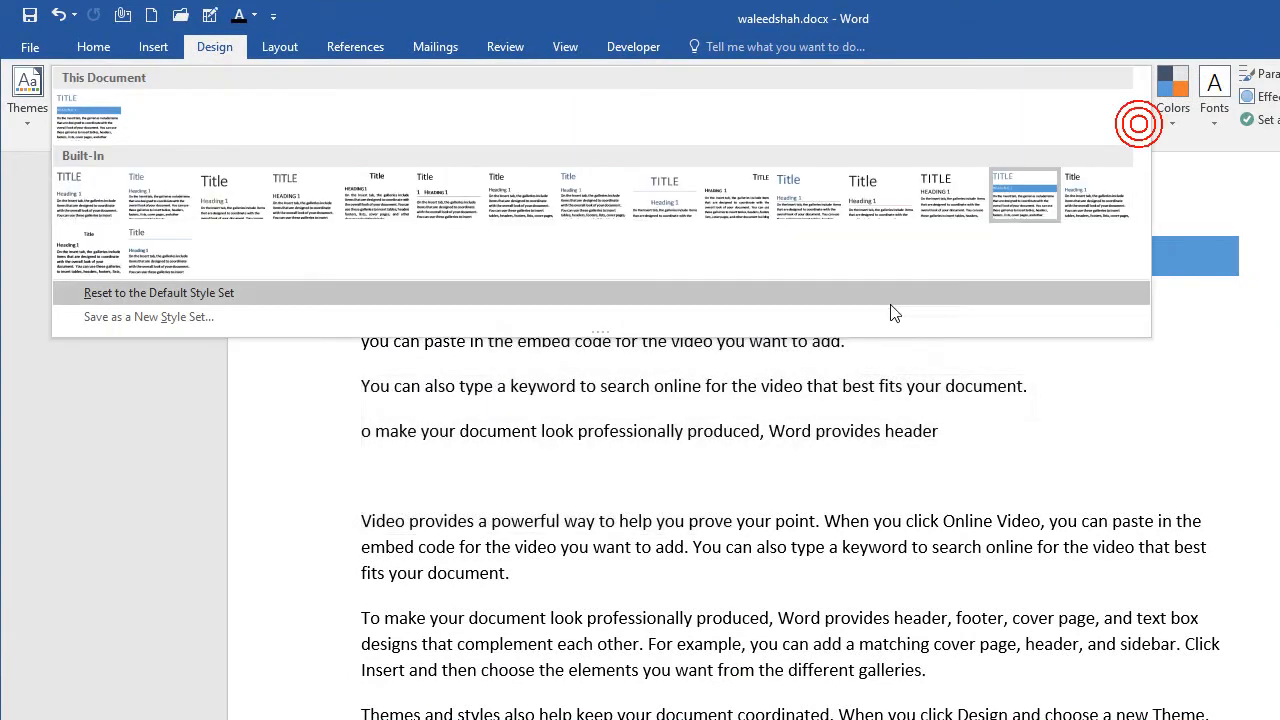
click(171, 320)
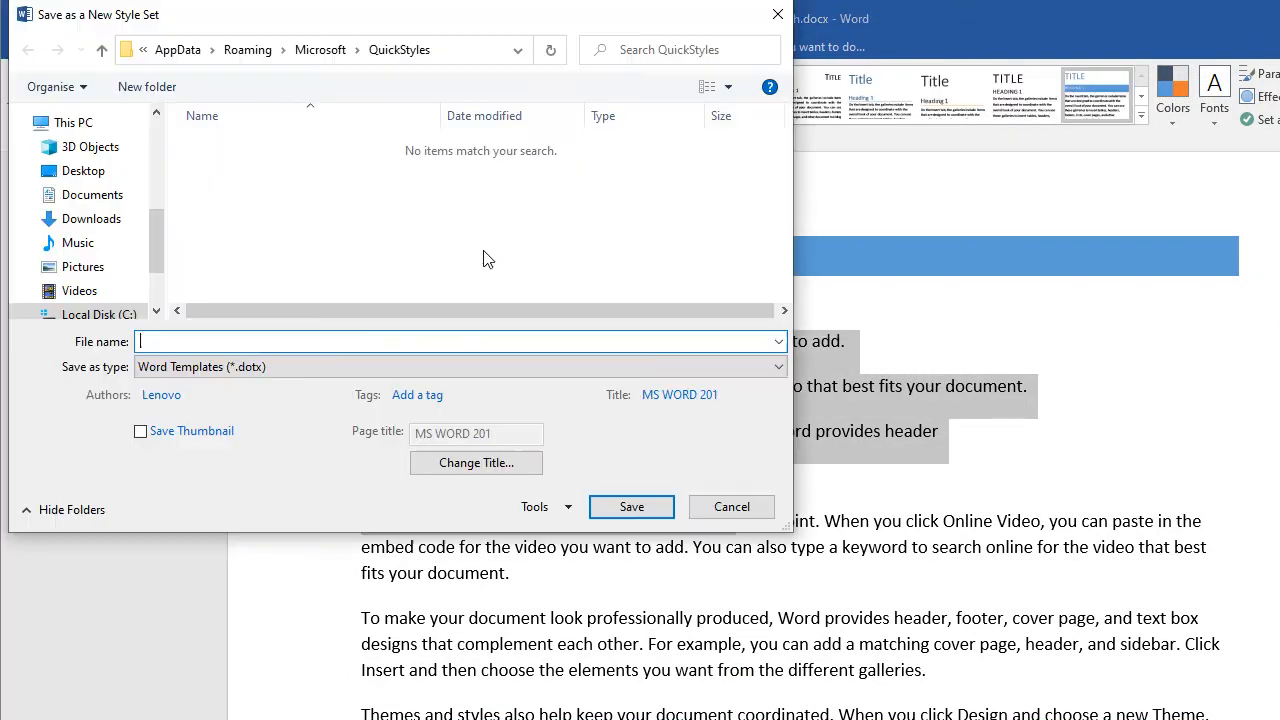
click(207, 341)
click(657, 507)
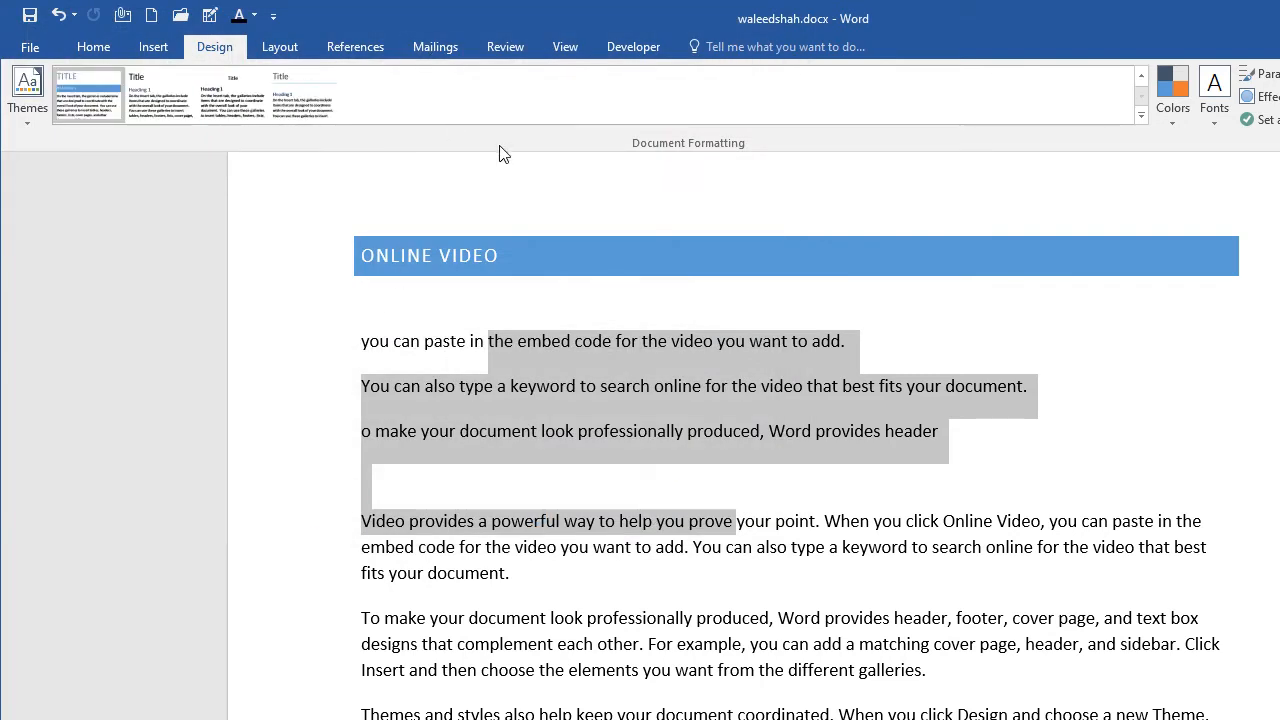
click(1139, 118)
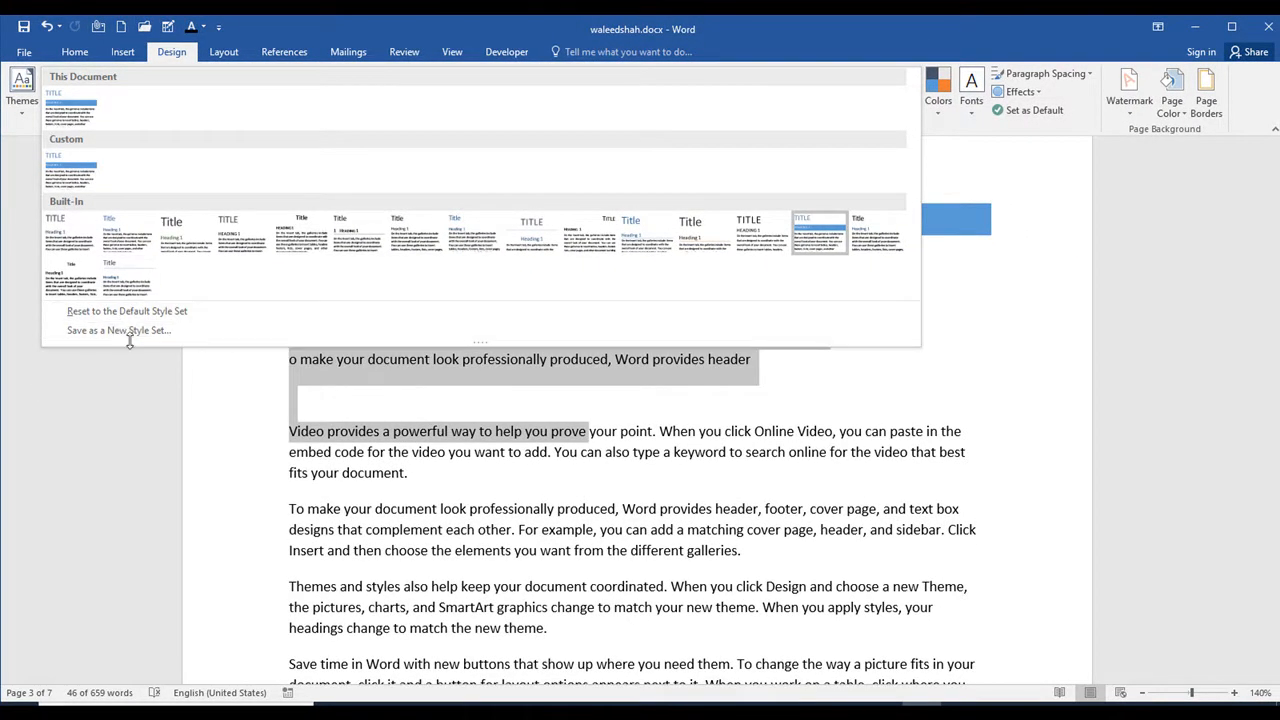
click(995, 445)
Select the ONLINE VIDEO heading and all the body text beneath it on that page
click(22, 88)
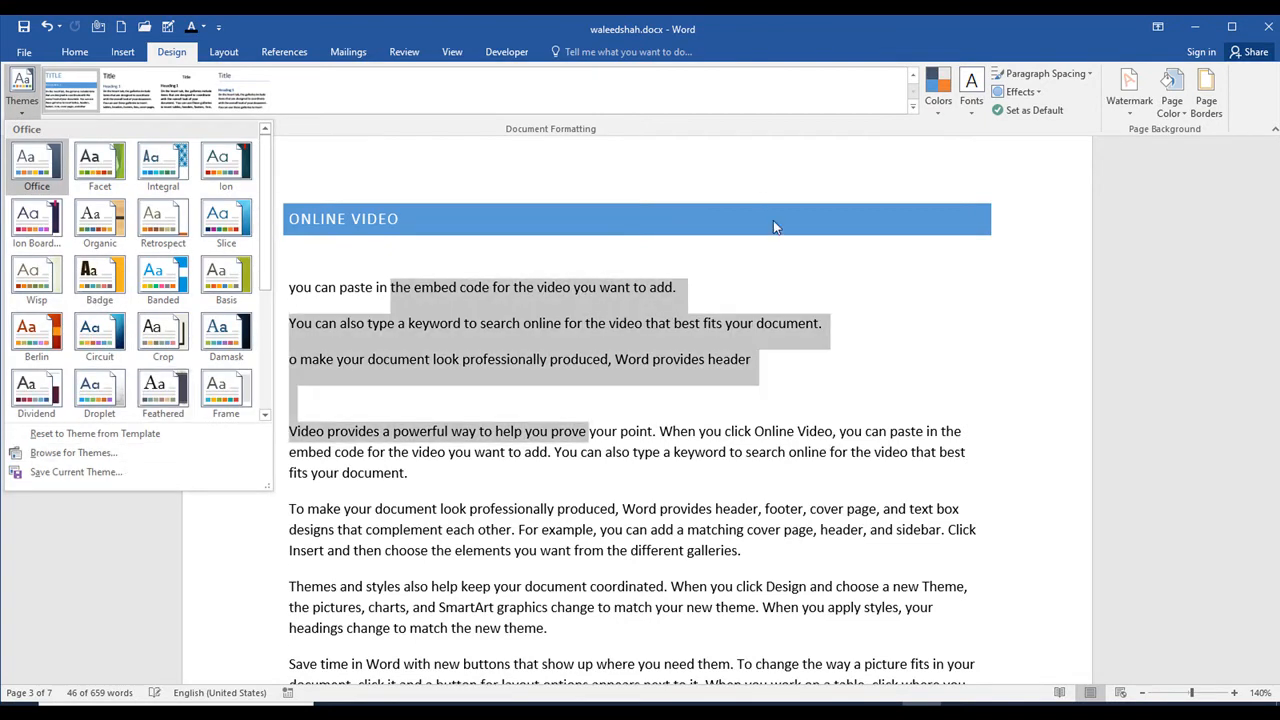
click(786, 249)
click(464, 323)
drag(265, 216, 637, 685)
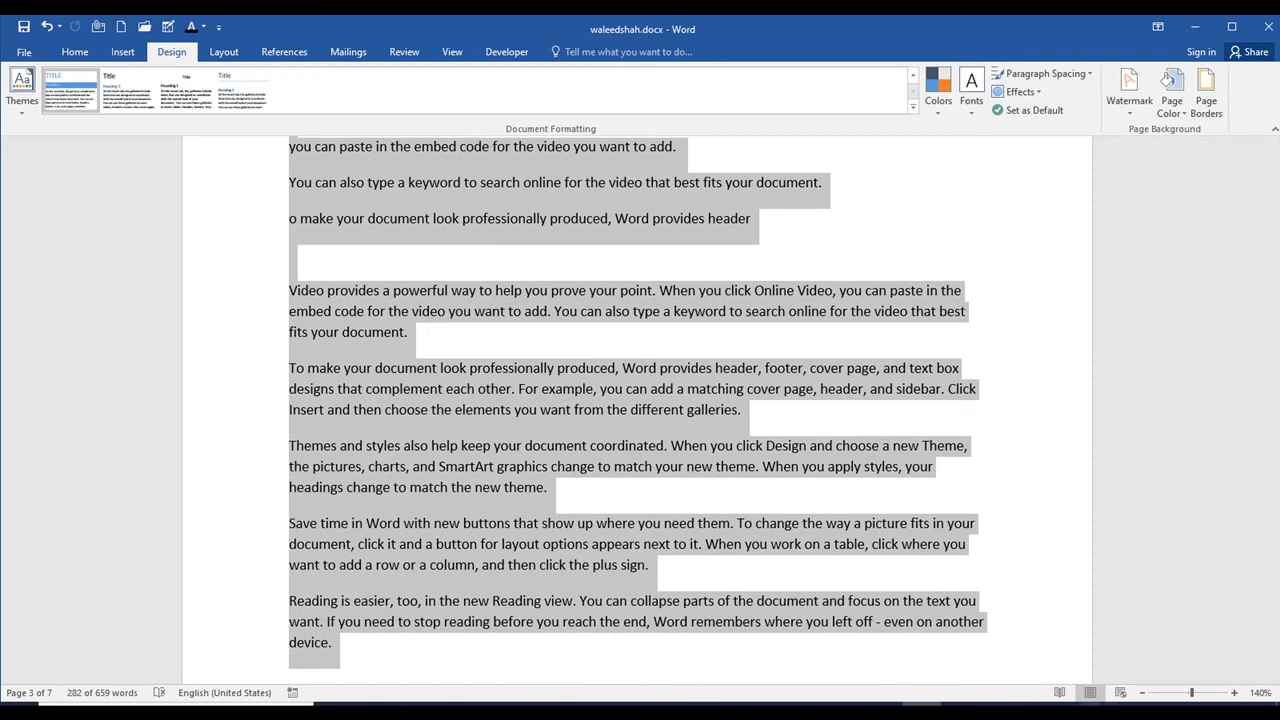
click(1089, 713)
click(1124, 656)
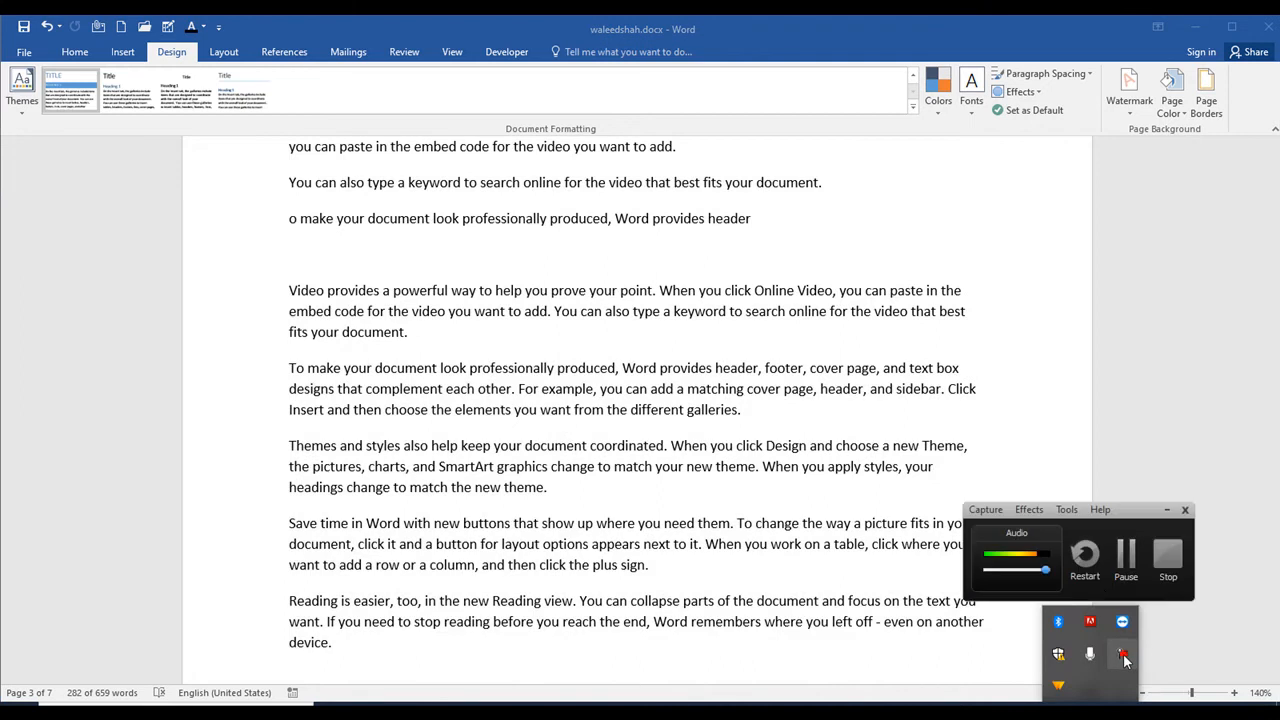
click(1122, 576)
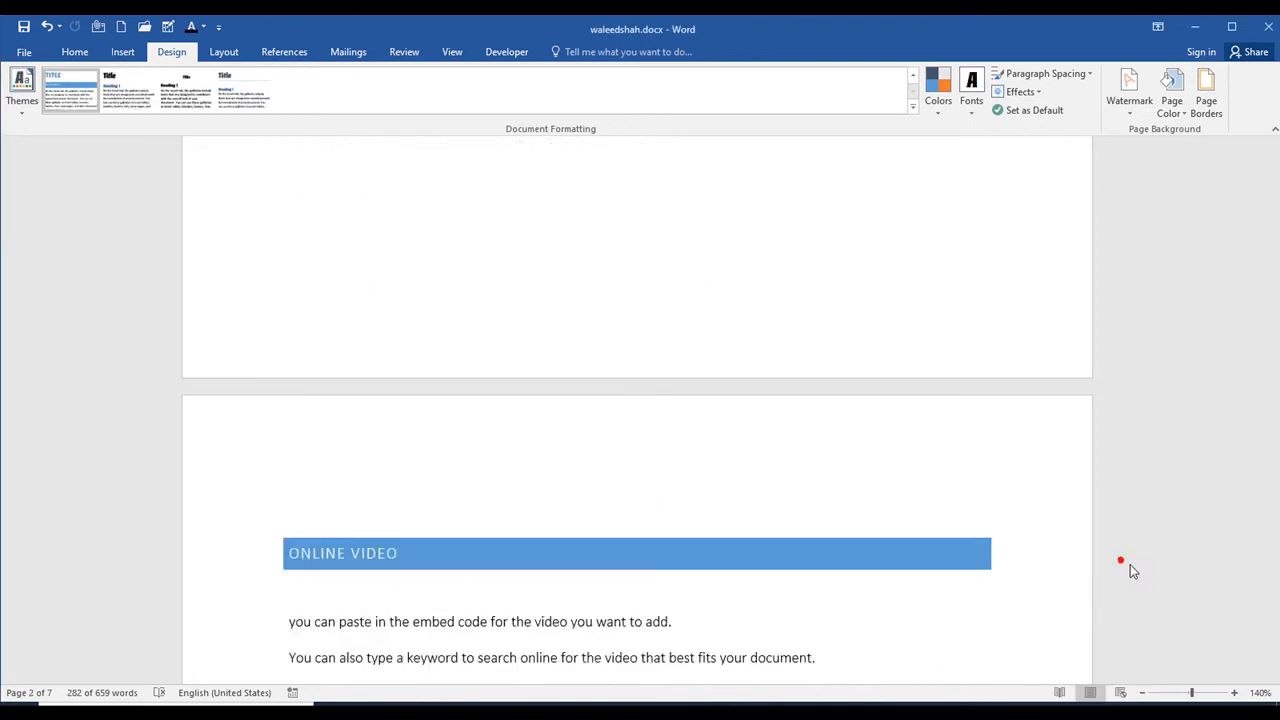
Browse for a theme and apply the one from tutorial3.docx in the msword folder
click(27, 117)
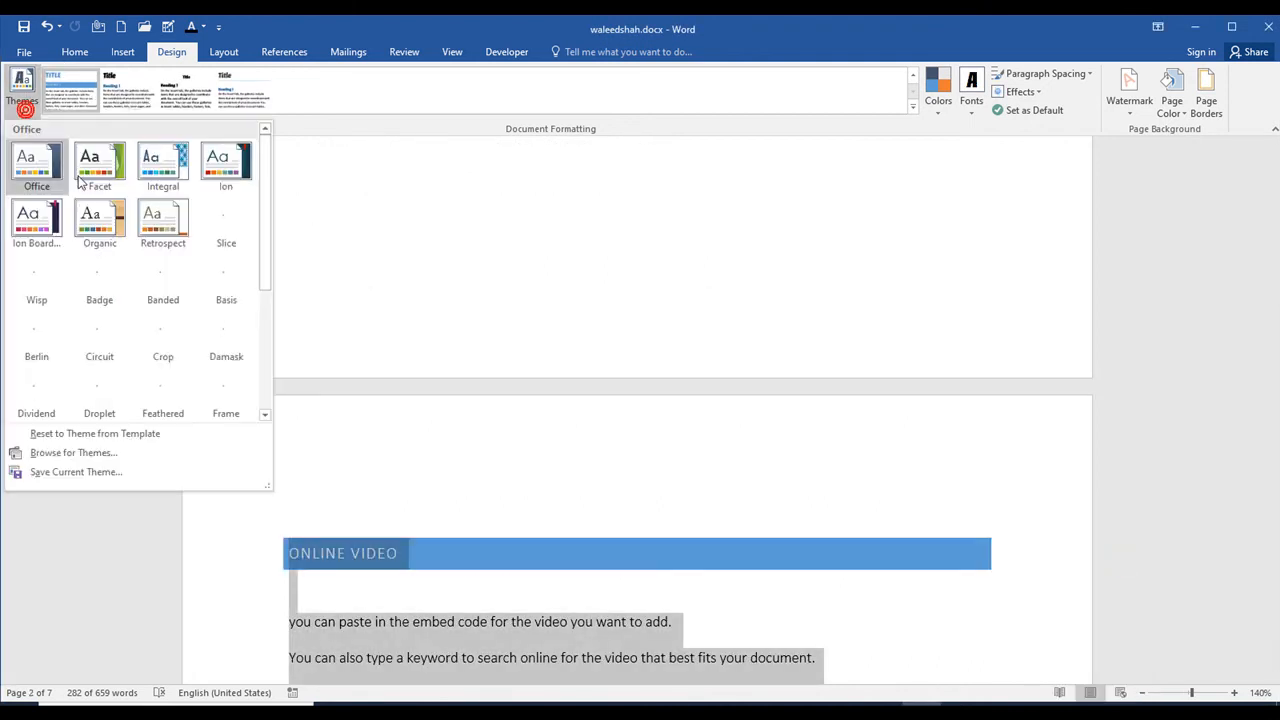
click(84, 455)
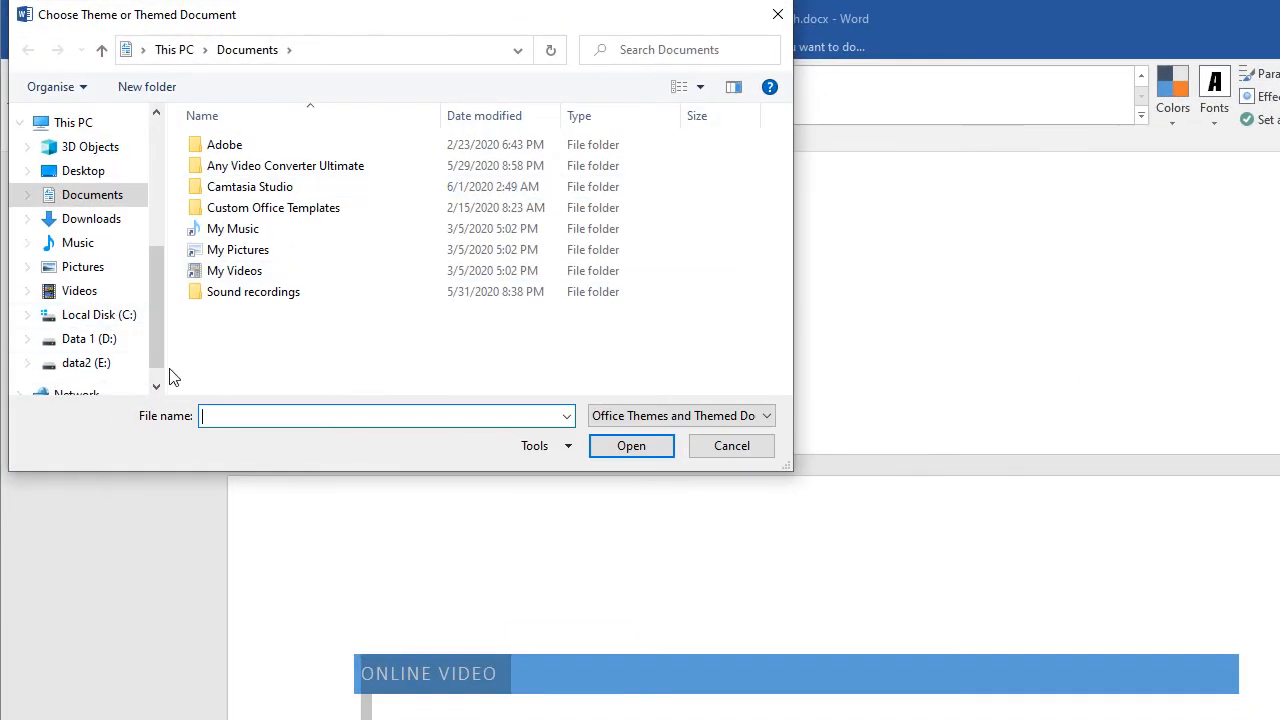
drag(157, 278, 166, 198)
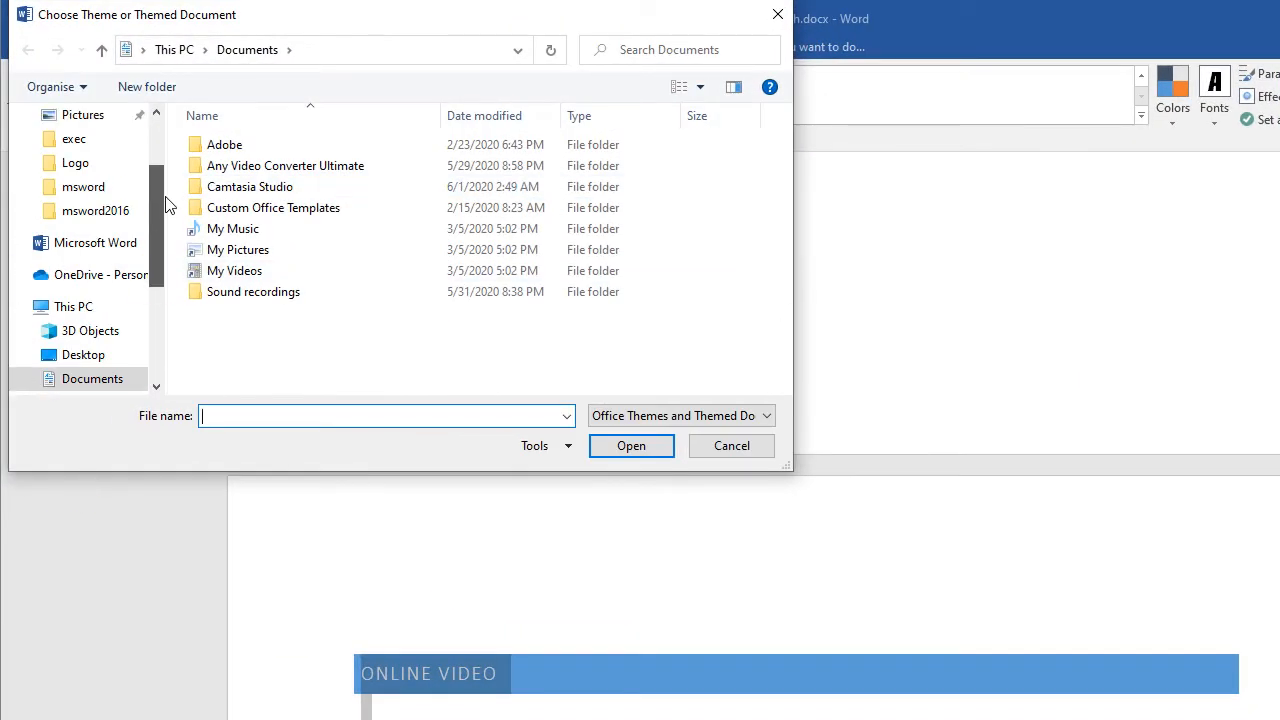
click(101, 213)
click(100, 190)
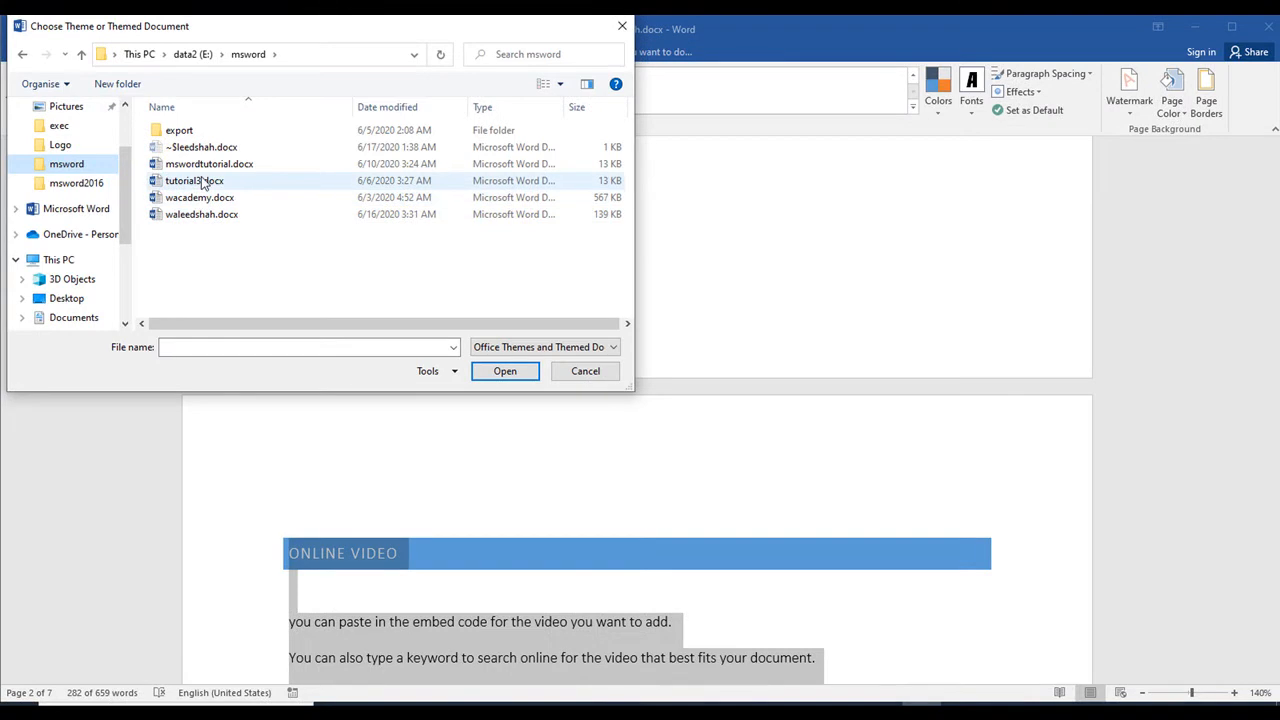
click(203, 183)
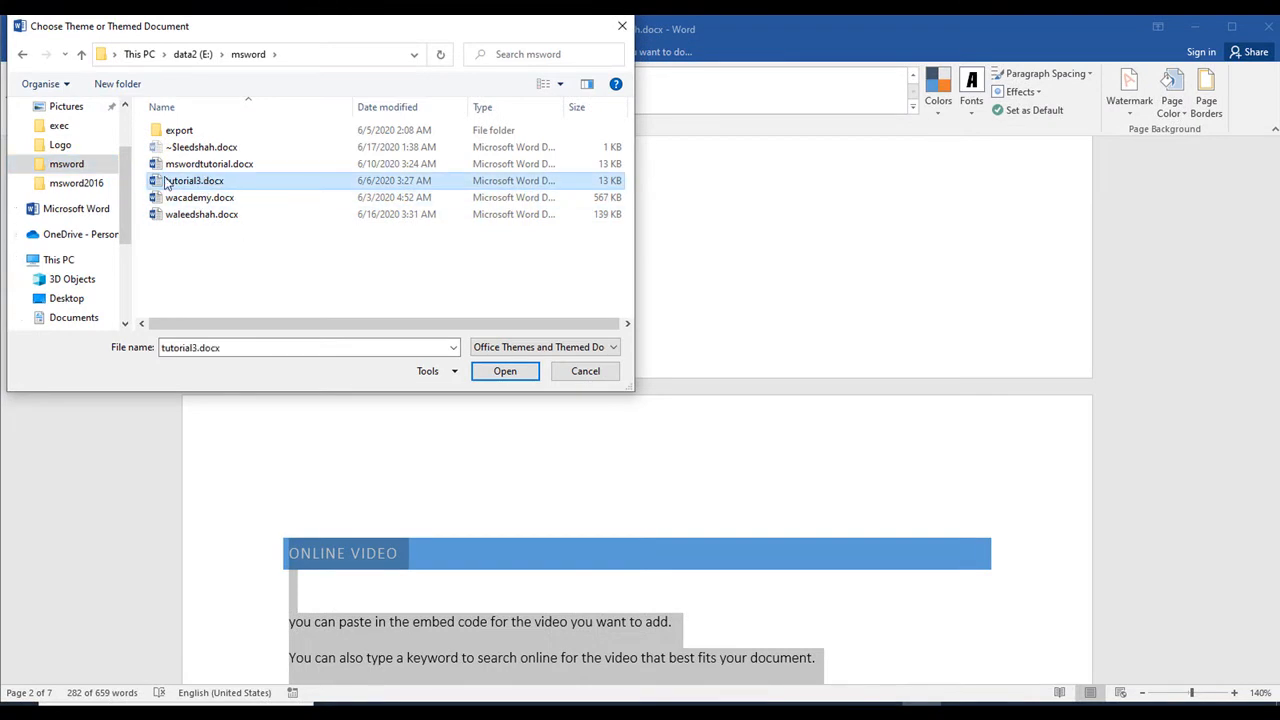
click(505, 371)
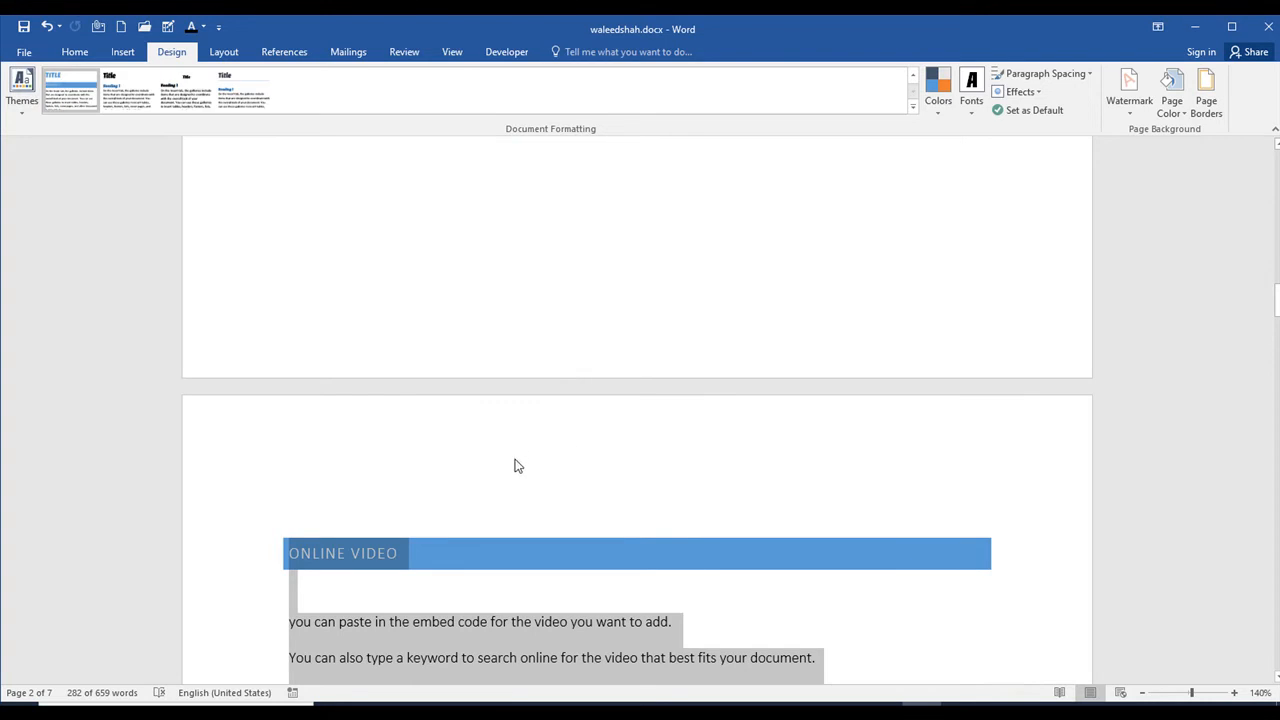
Deselect the text and apply the style set with a line under its title and a blue heading
scroll(518, 440, down, 6)
scroll(492, 444, up, 1)
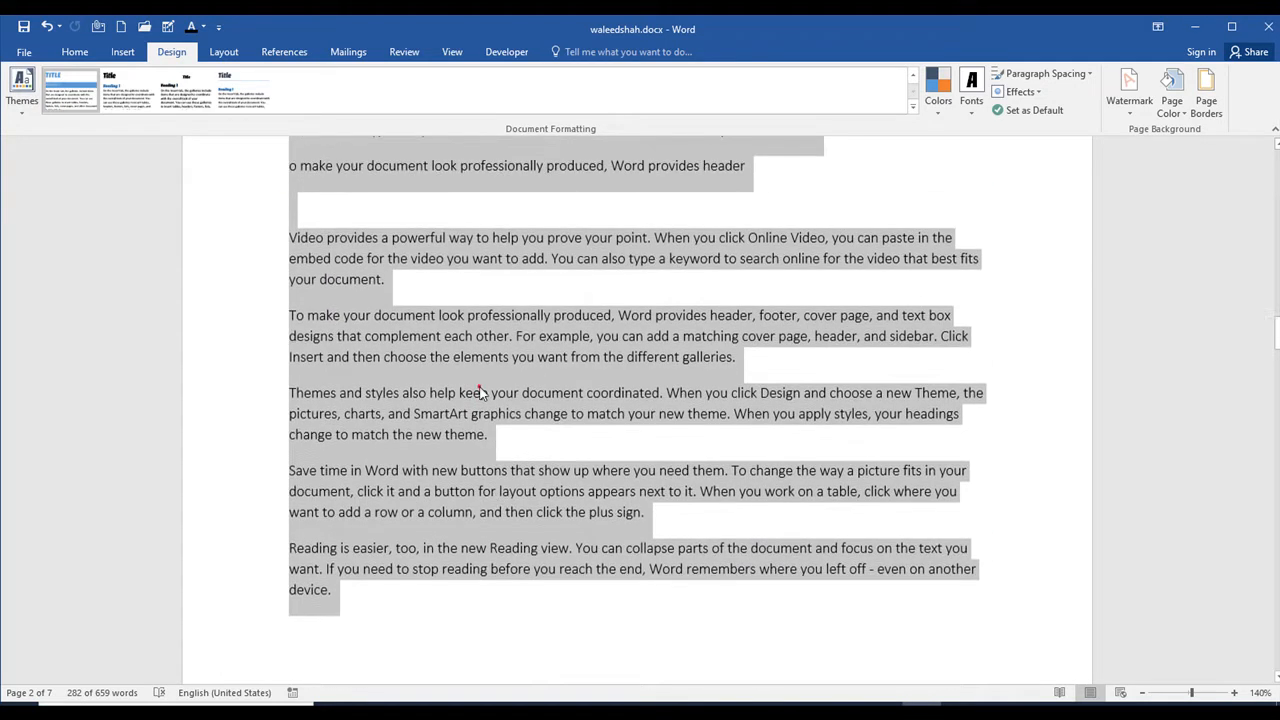
click(522, 396)
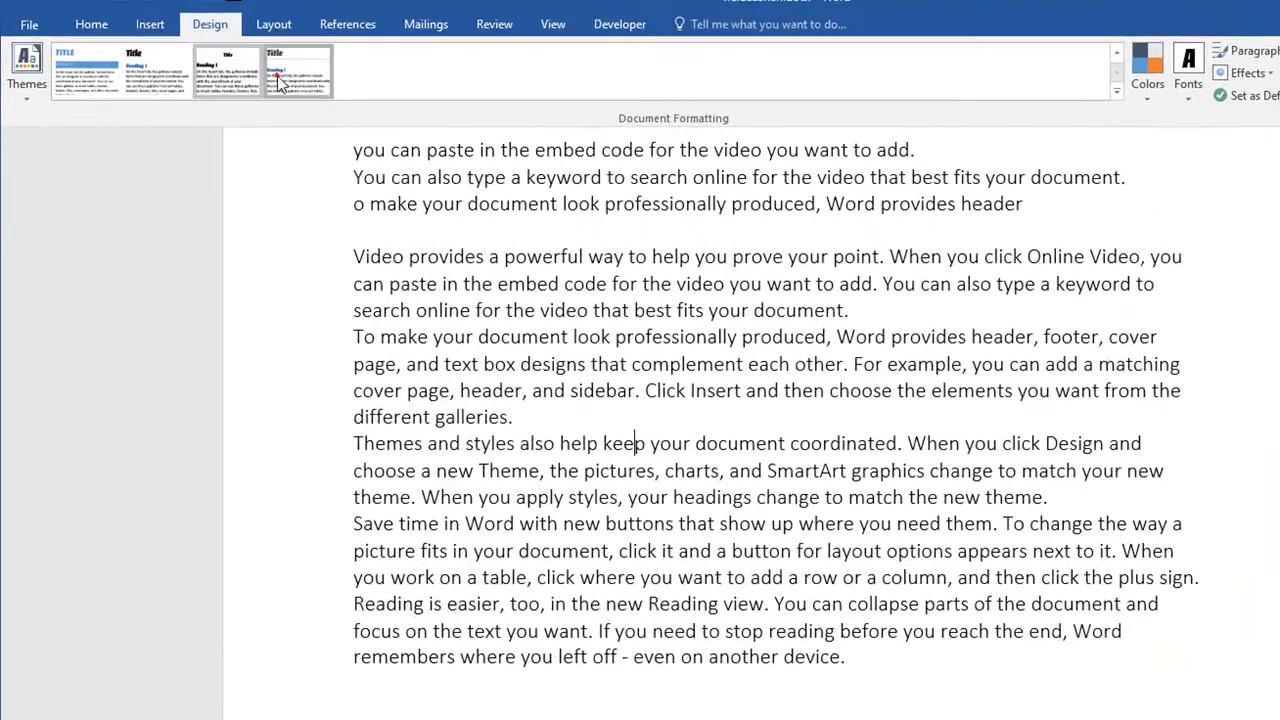
click(280, 84)
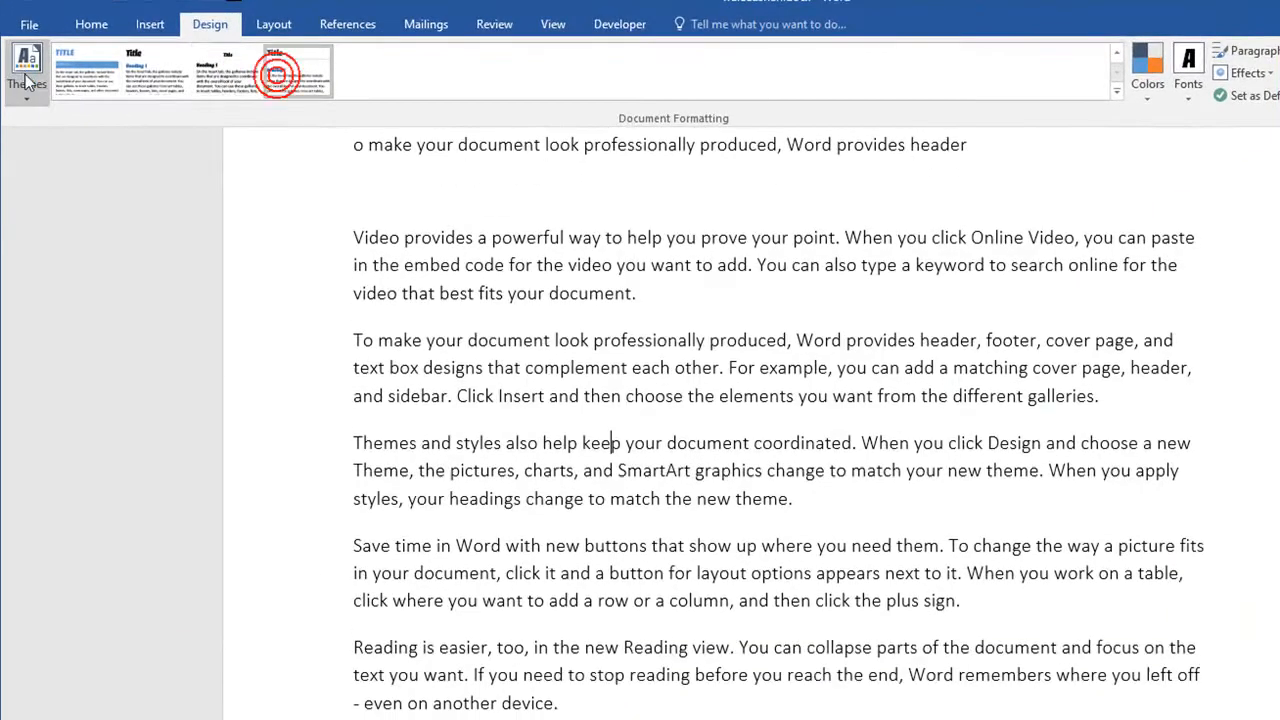
click(27, 68)
click(928, 171)
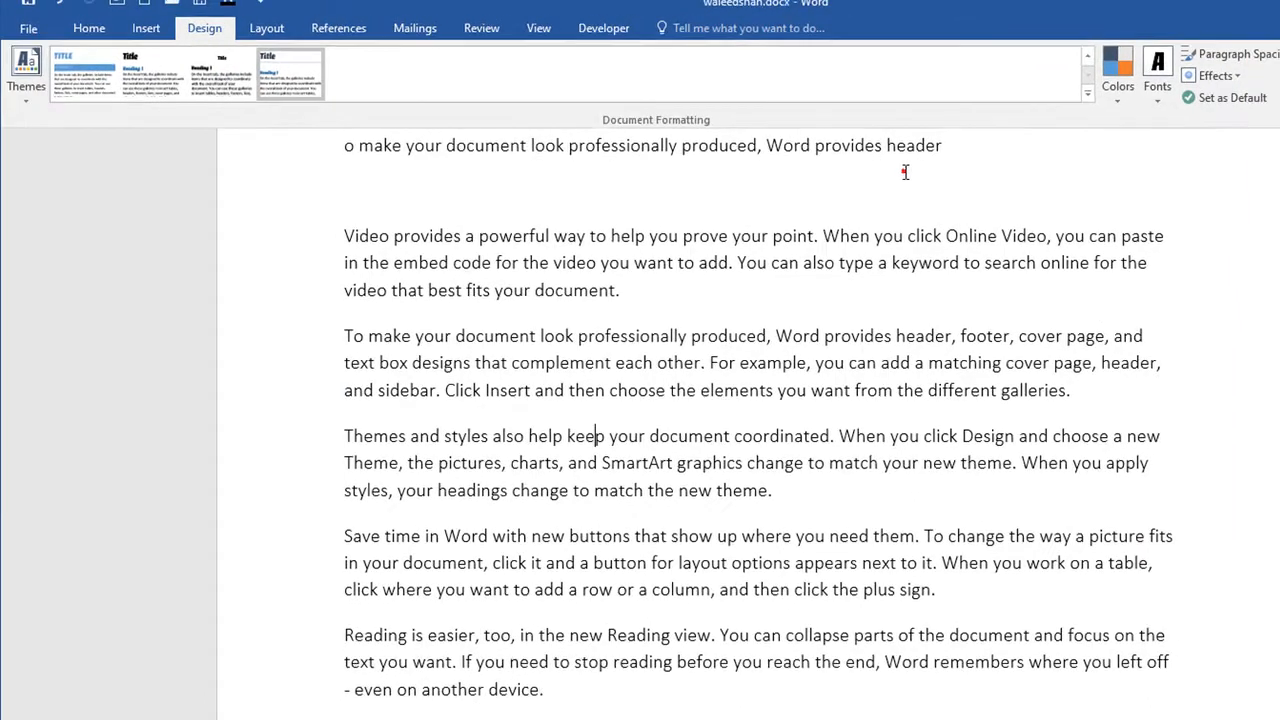
click(1088, 93)
click(889, 499)
Select the text up through the ONLINE VIDEO heading and apply the Blue theme color scheme
drag(845, 420, 918, 112)
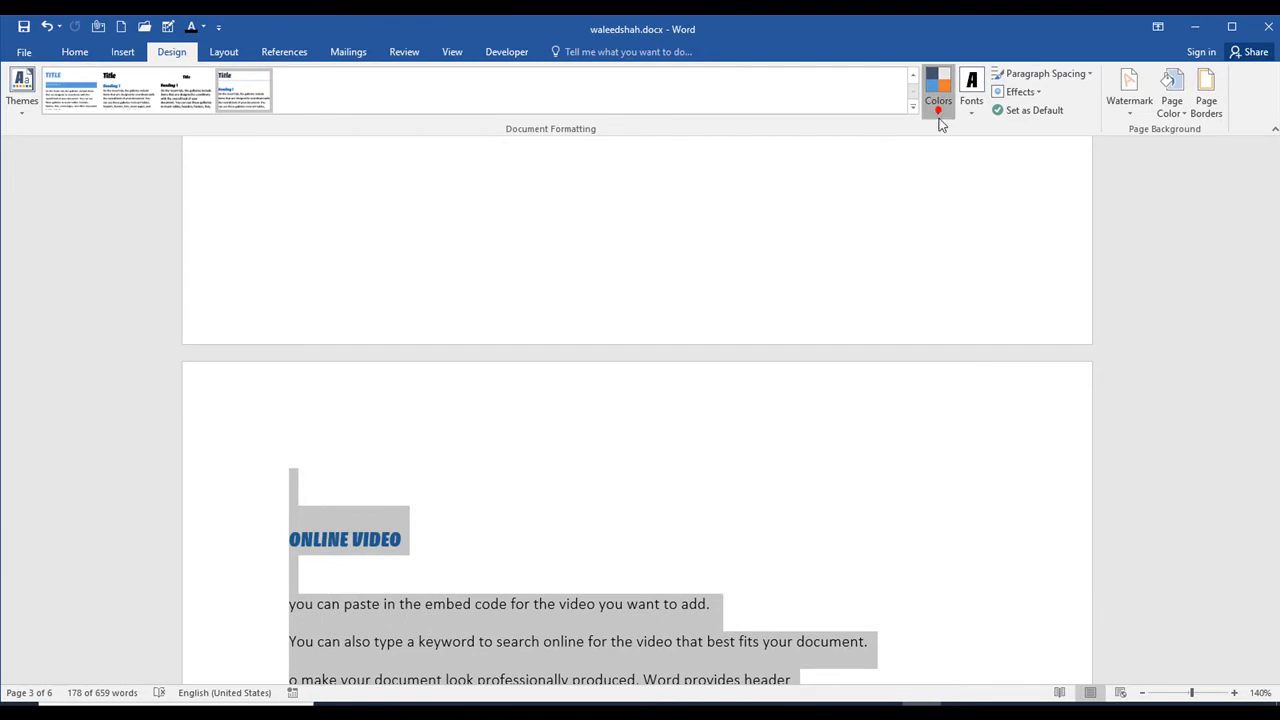
click(940, 112)
click(958, 218)
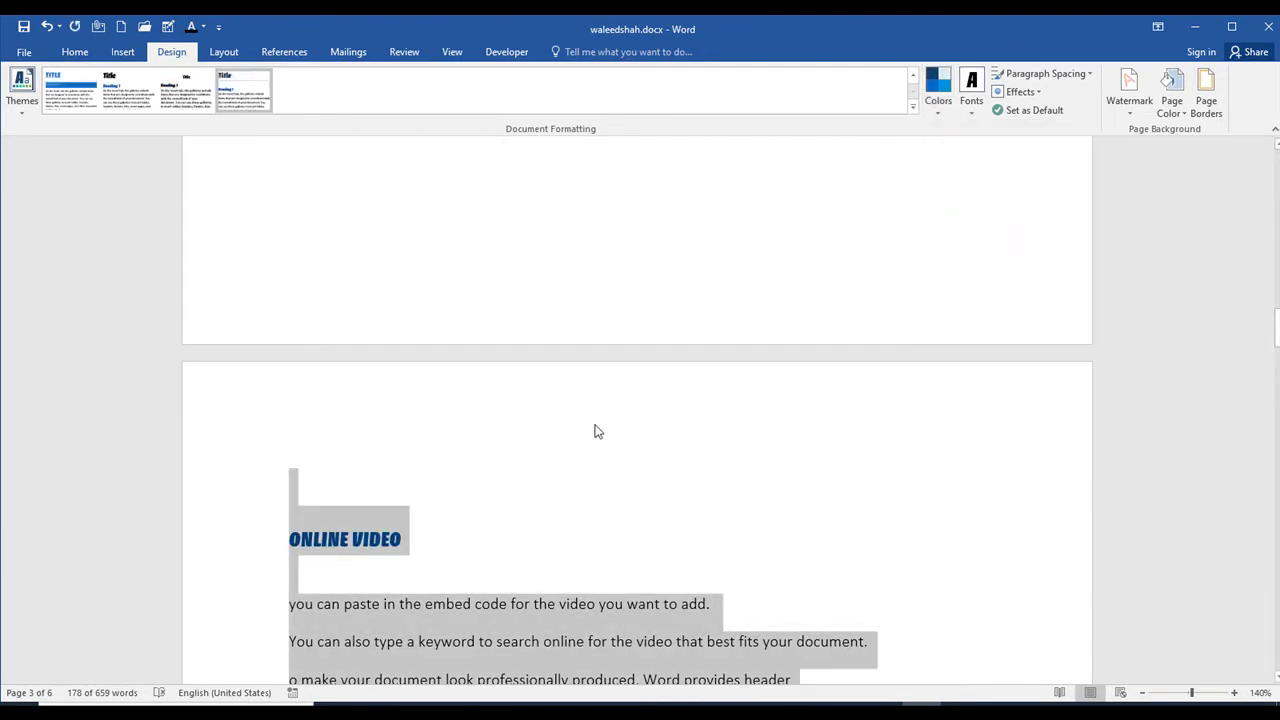
Apply the Violet theme color scheme to the document and look over the result on the following pages
click(933, 115)
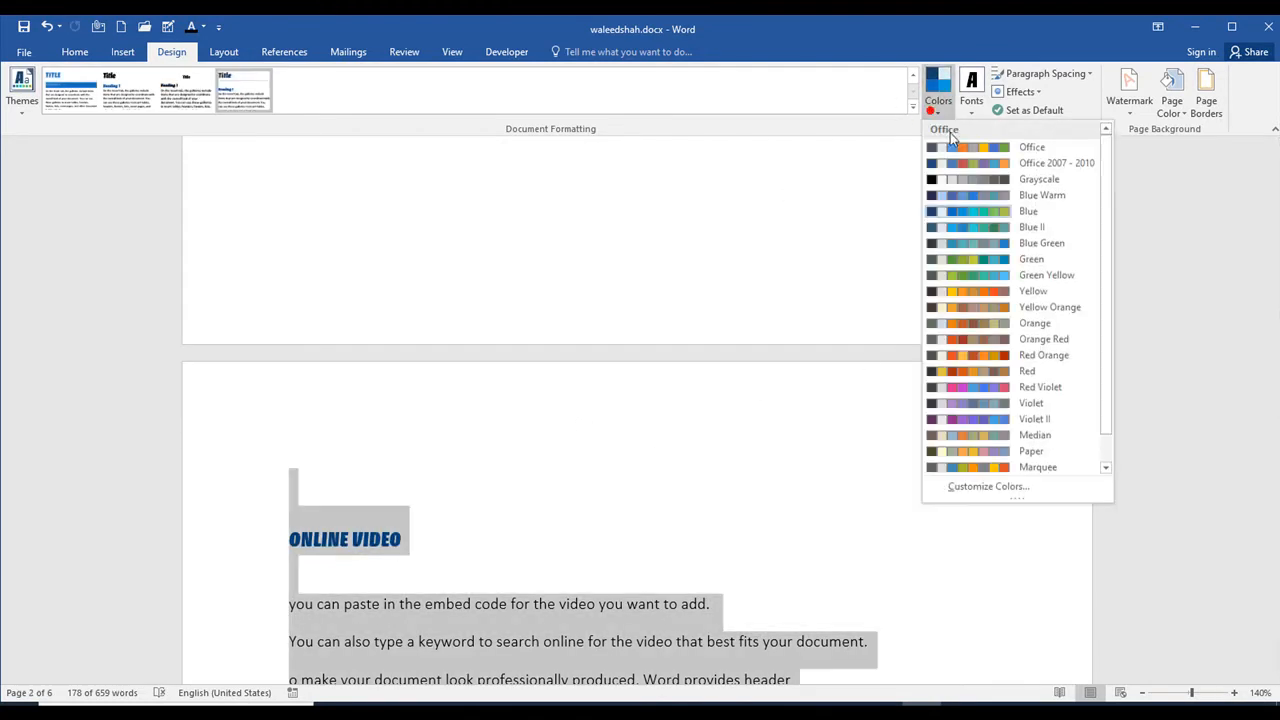
click(956, 402)
scroll(780, 450, down, 6)
scroll(746, 475, down, 3)
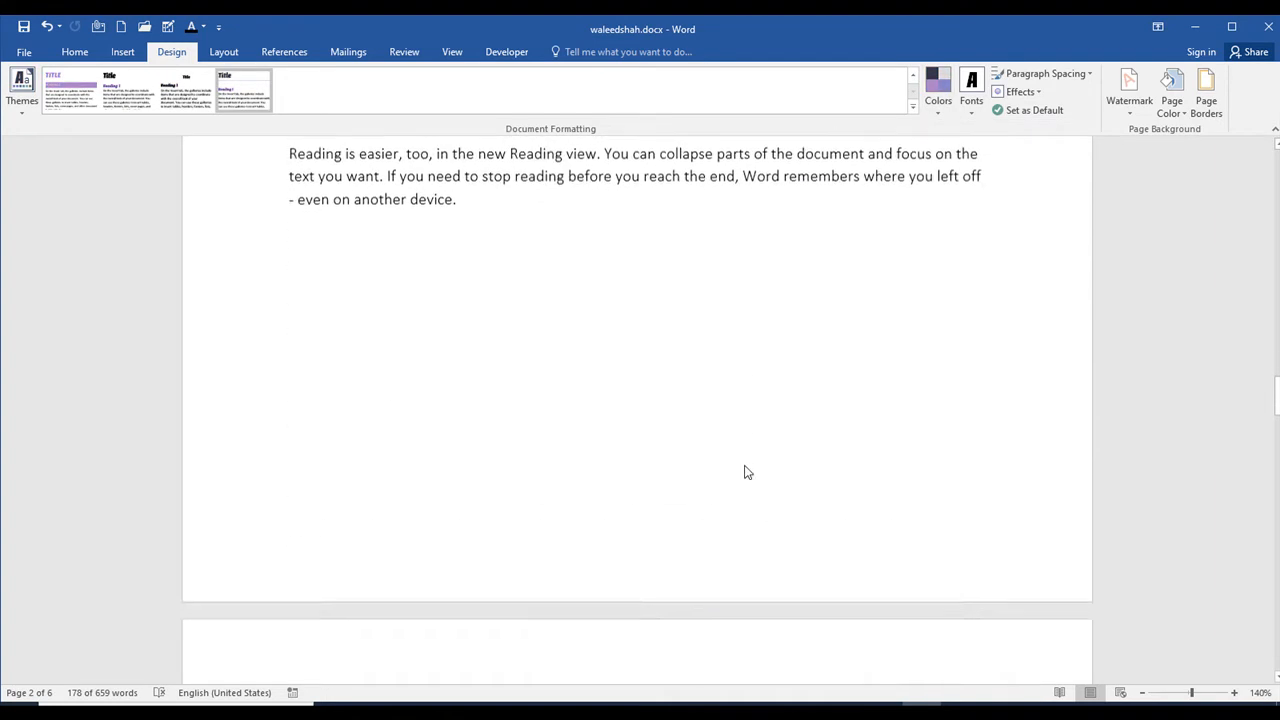
scroll(990, 125, up, 2)
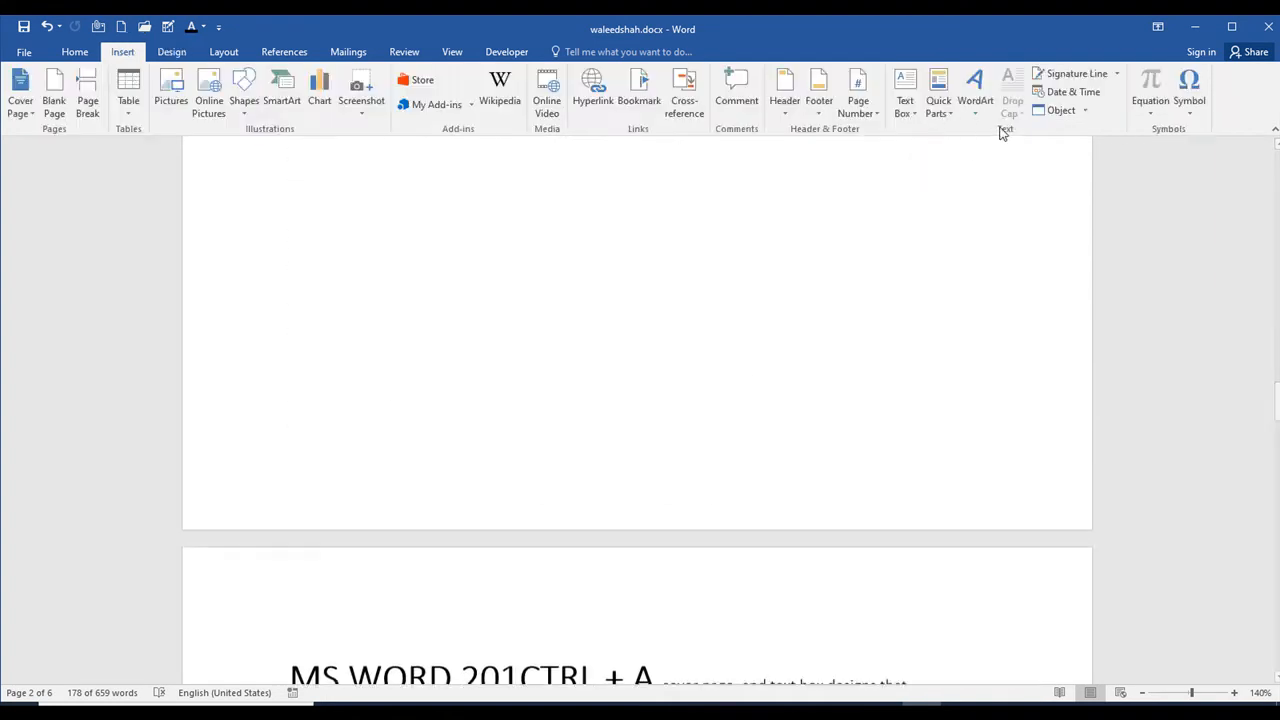
Apply the Facet theme to the document
click(182, 52)
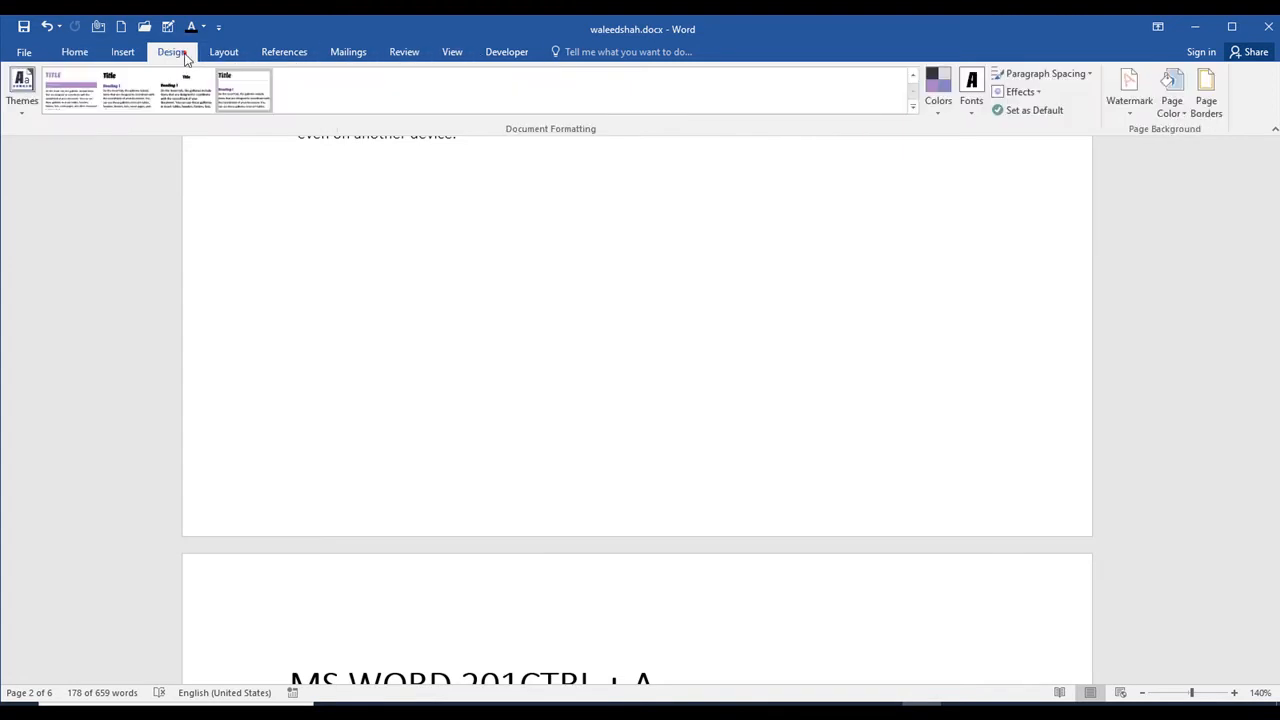
click(22, 105)
click(86, 166)
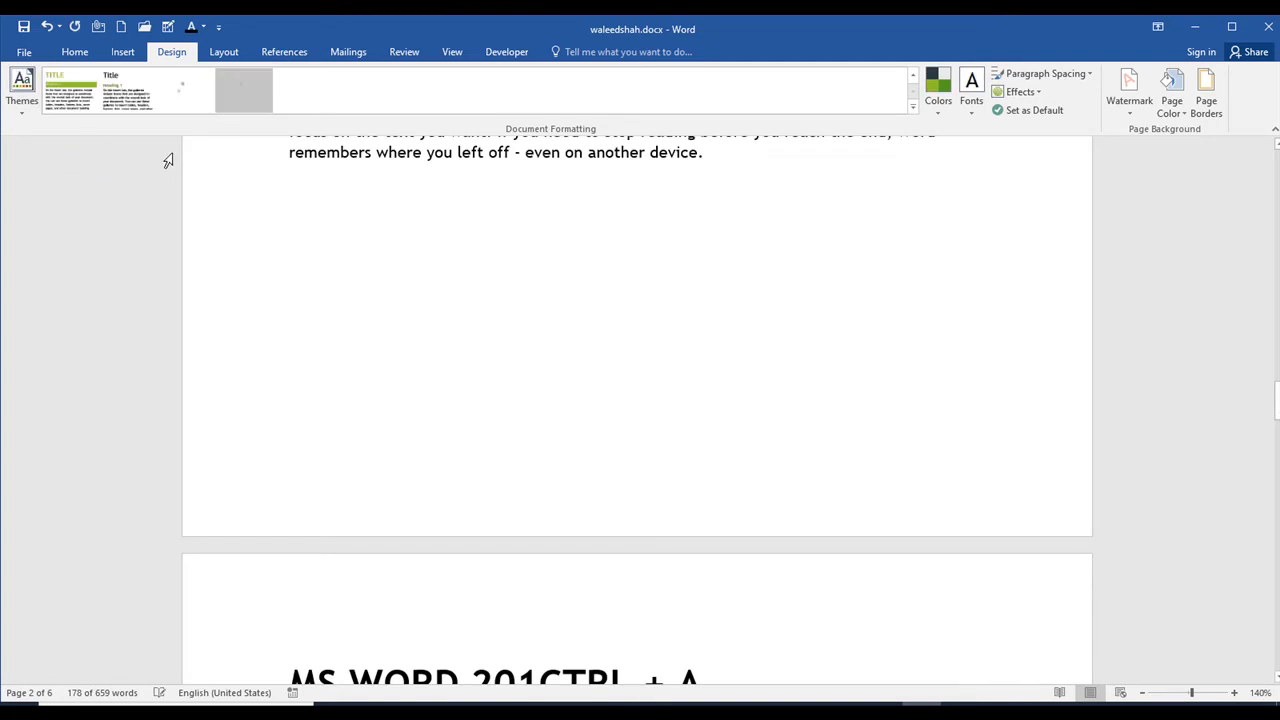
Change the document theme to Slice, select all the text and return to the ONLINE VIDEO heading
click(22, 110)
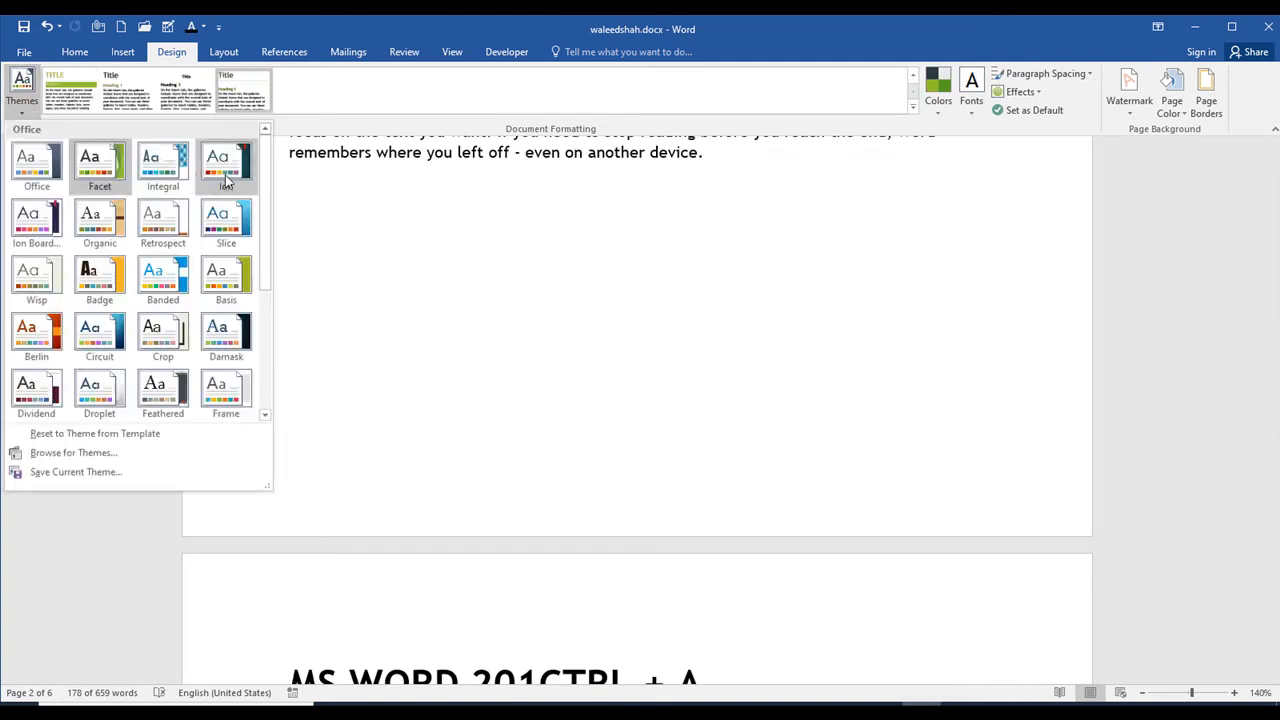
click(226, 222)
key(ctrl+a)
scroll(420, 254, up, 5)
scroll(419, 260, up, 1)
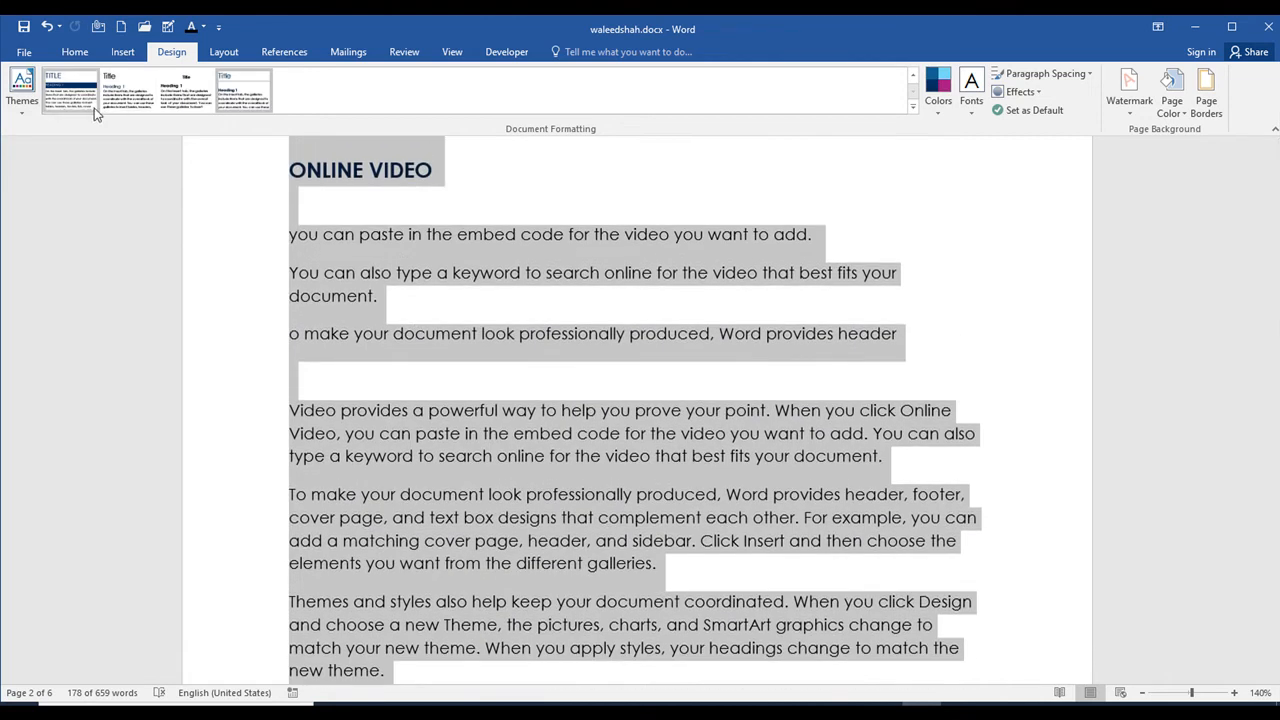
Change the document theme to Vapor Trail and review the headings and the item table
click(24, 104)
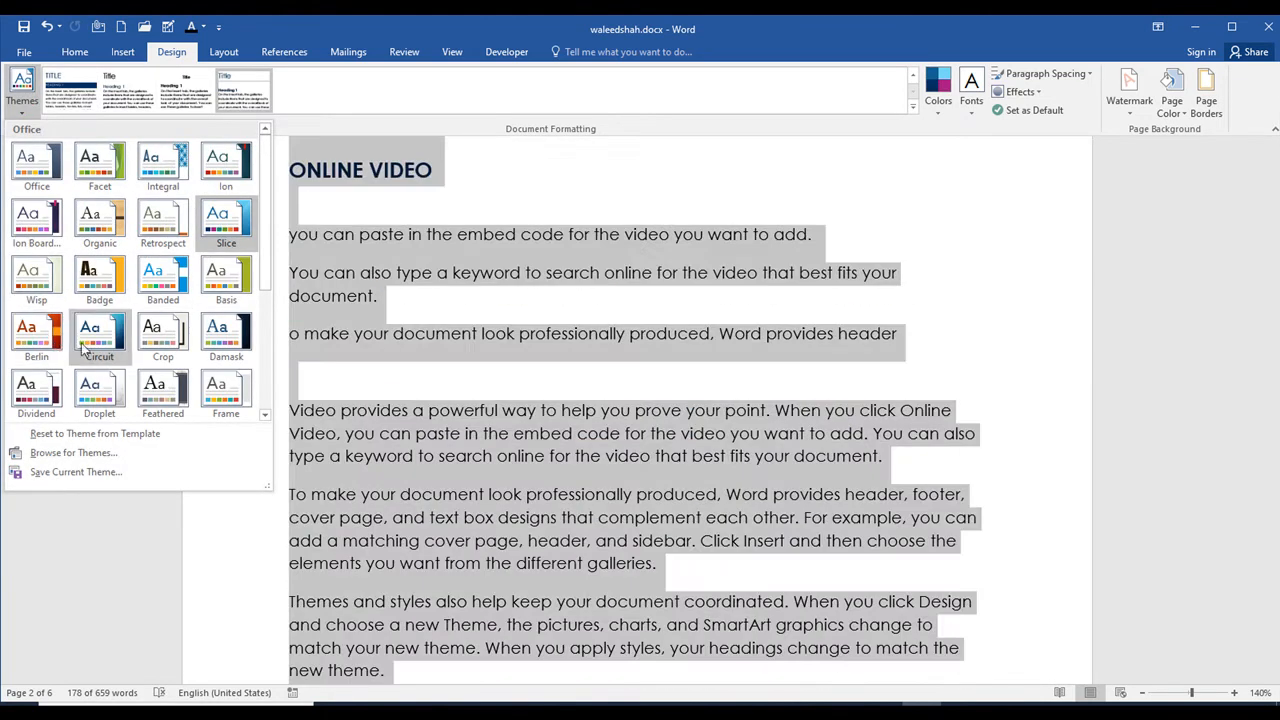
scroll(245, 395, down, 3)
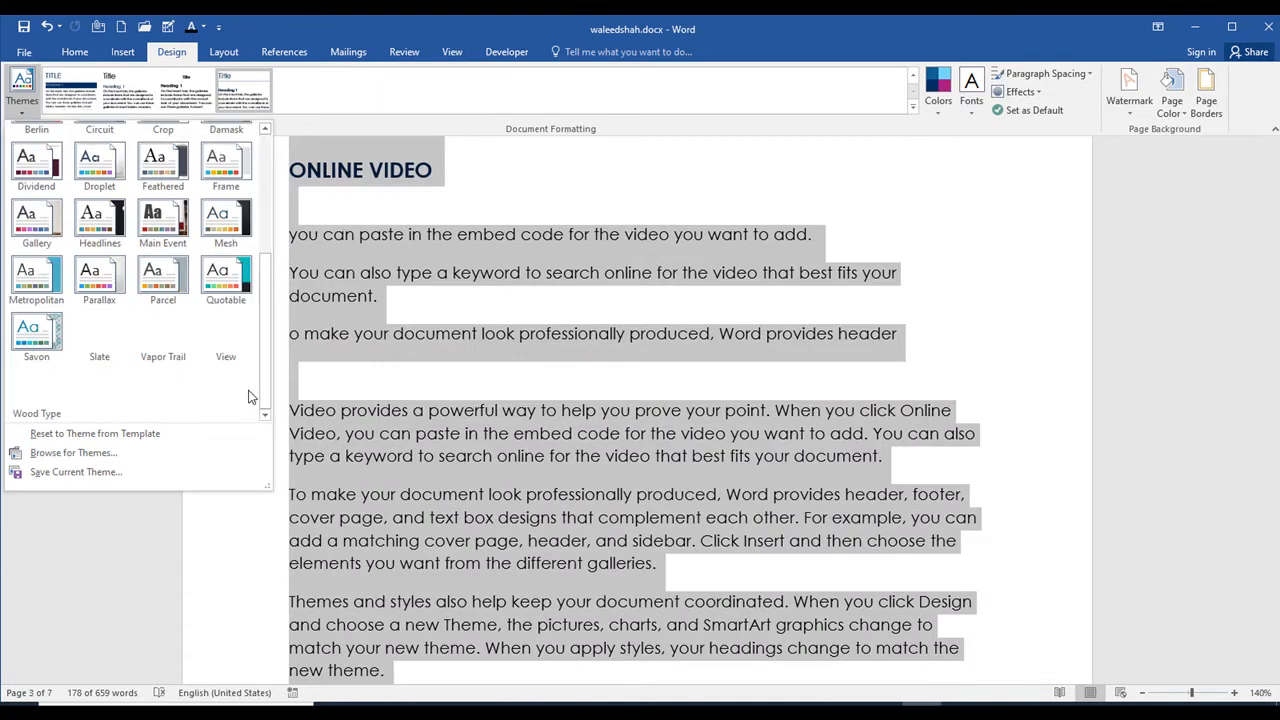
click(158, 340)
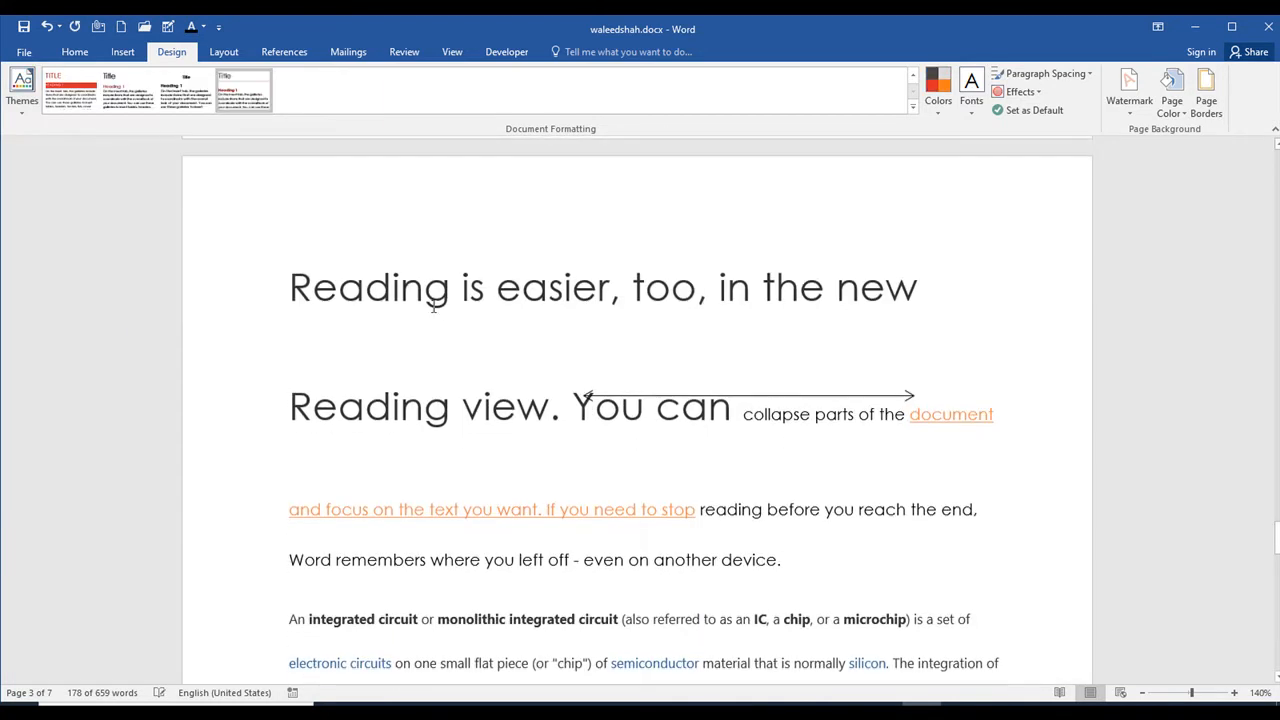
scroll(461, 190, up, 15)
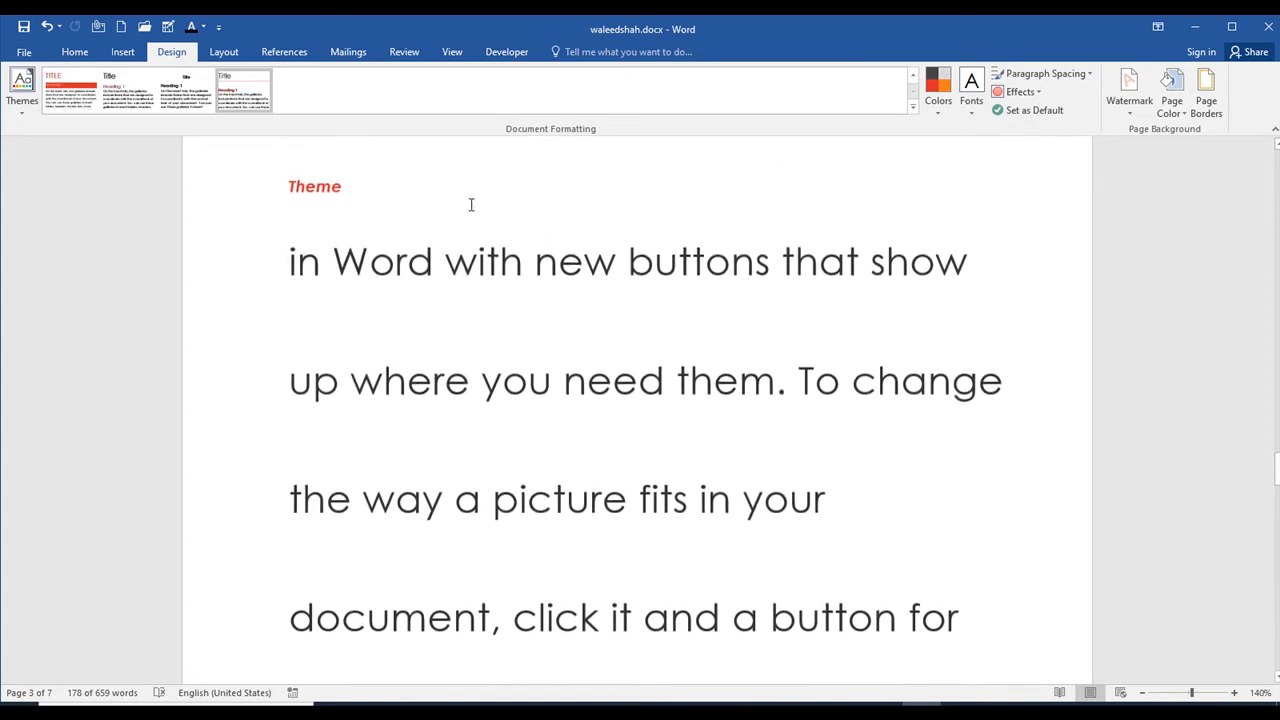
scroll(468, 204, up, 12)
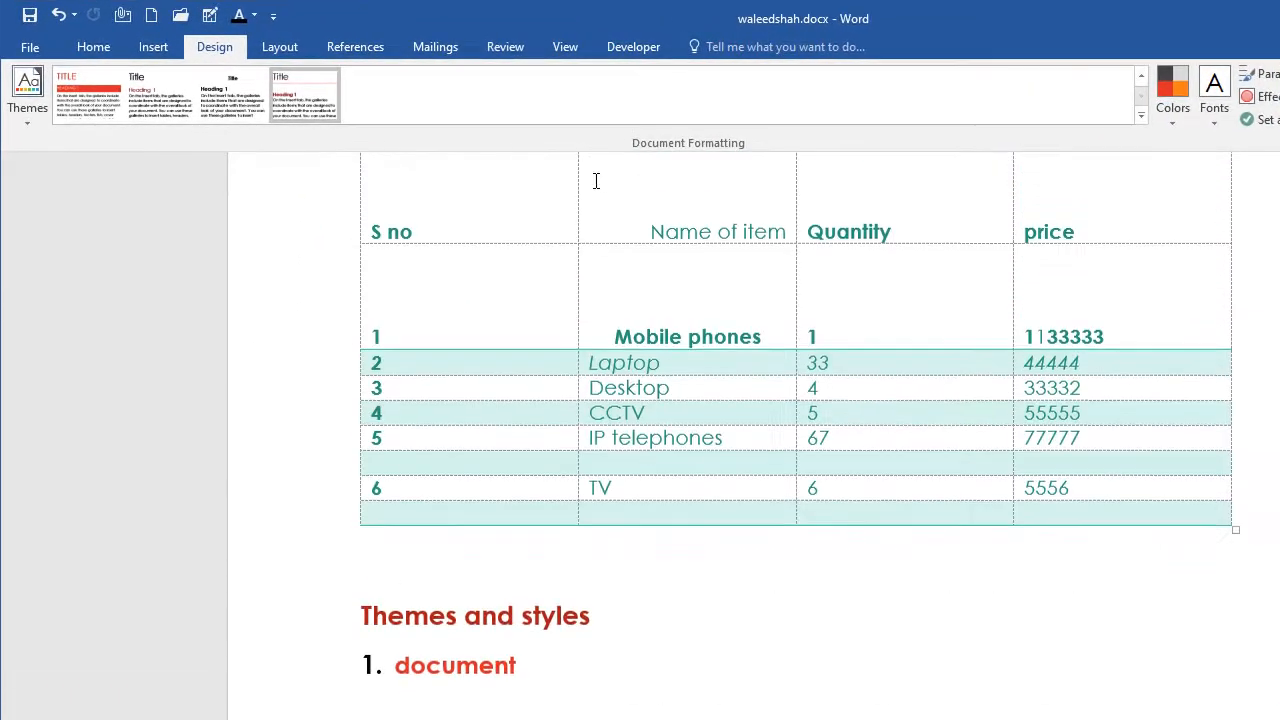
scroll(525, 177, up, 2)
click(153, 47)
click(93, 47)
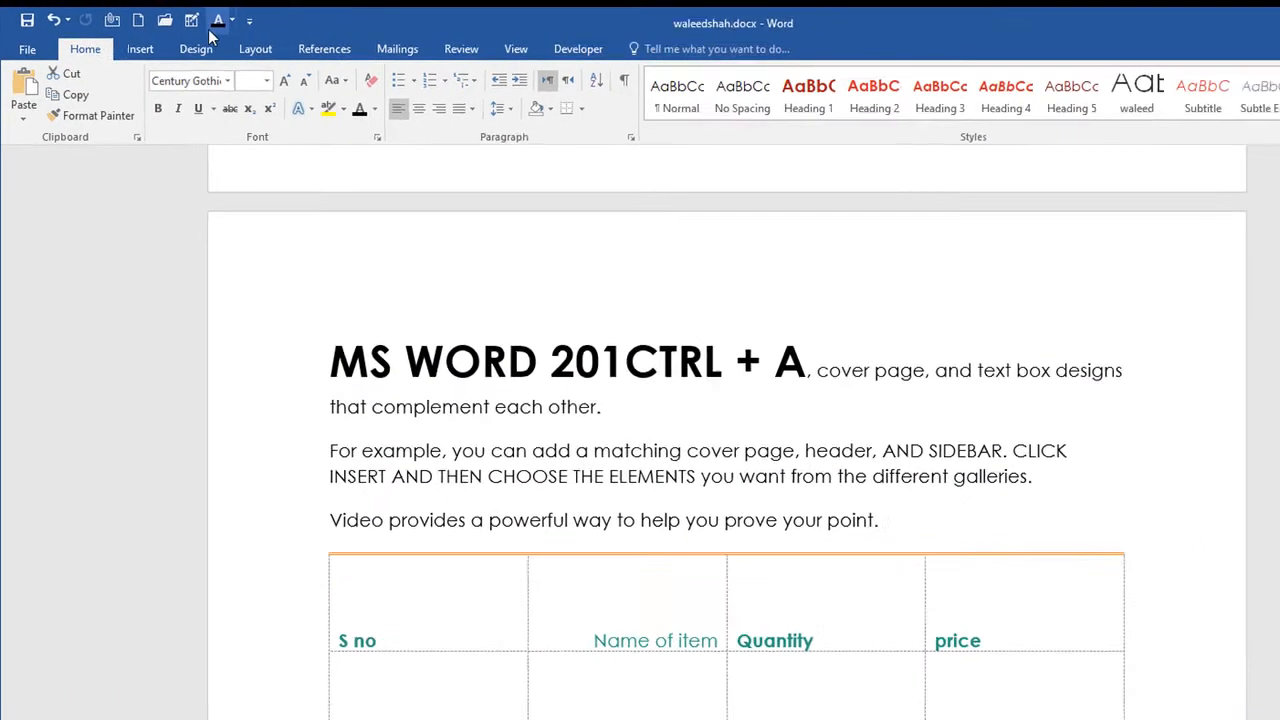
click(201, 48)
scroll(1102, 155, up, 5)
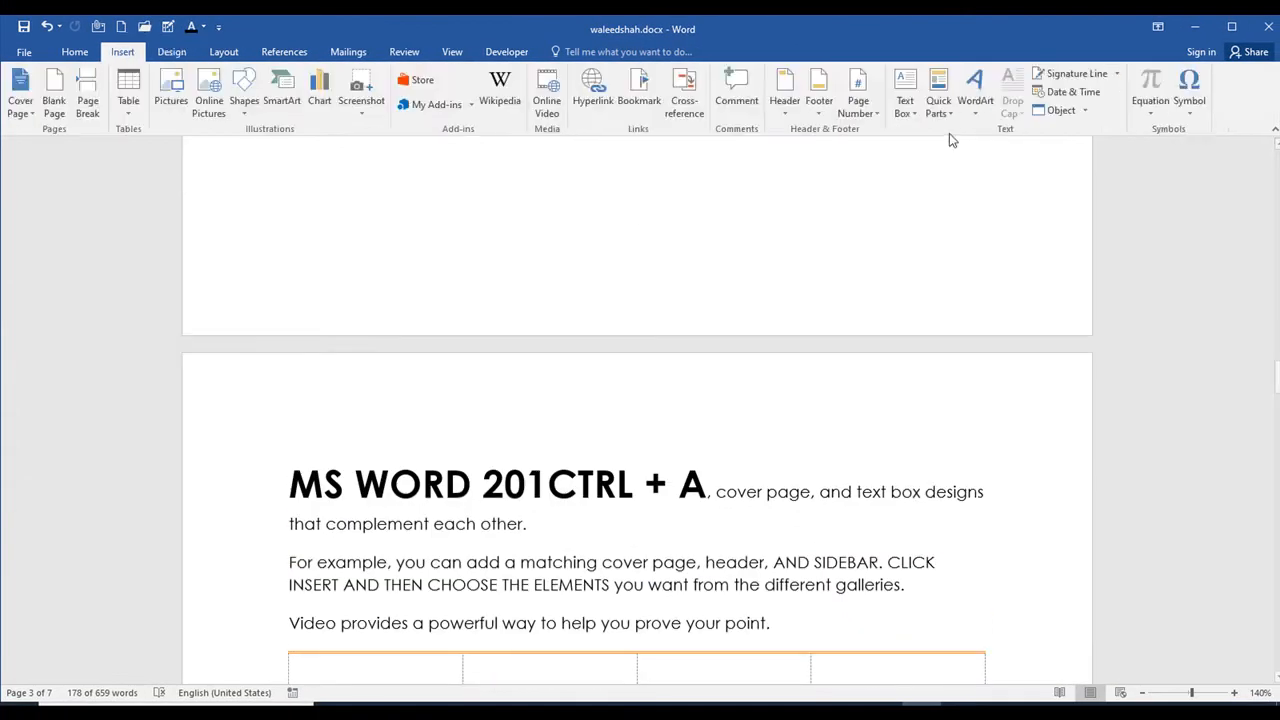
scroll(949, 133, up, 1)
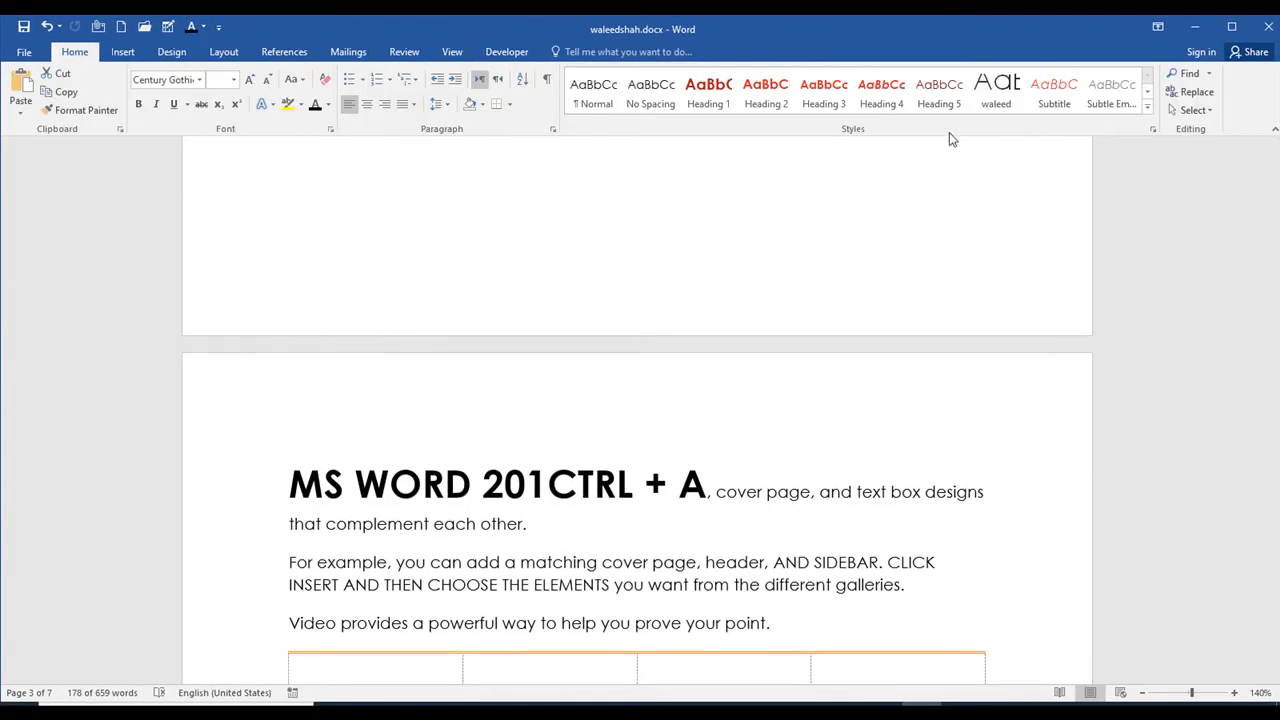
click(197, 57)
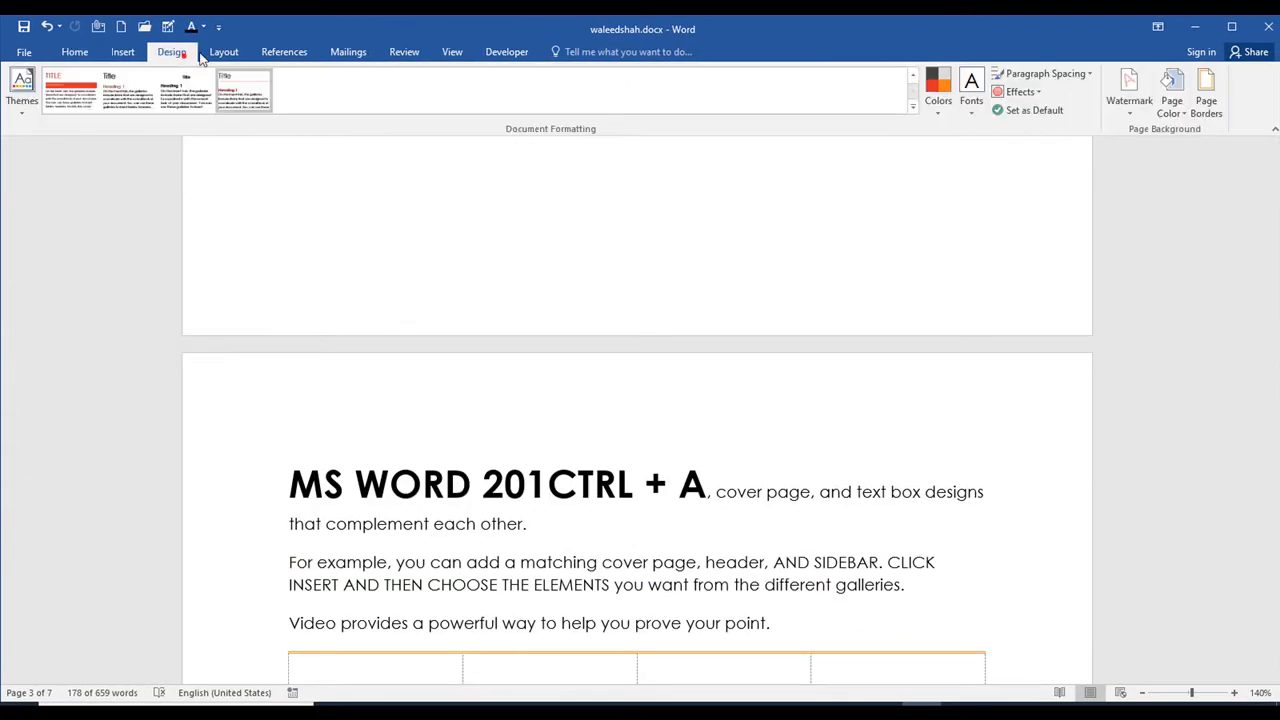
Set the page color to the theme's red and preview a dark gray without applying it
click(1180, 116)
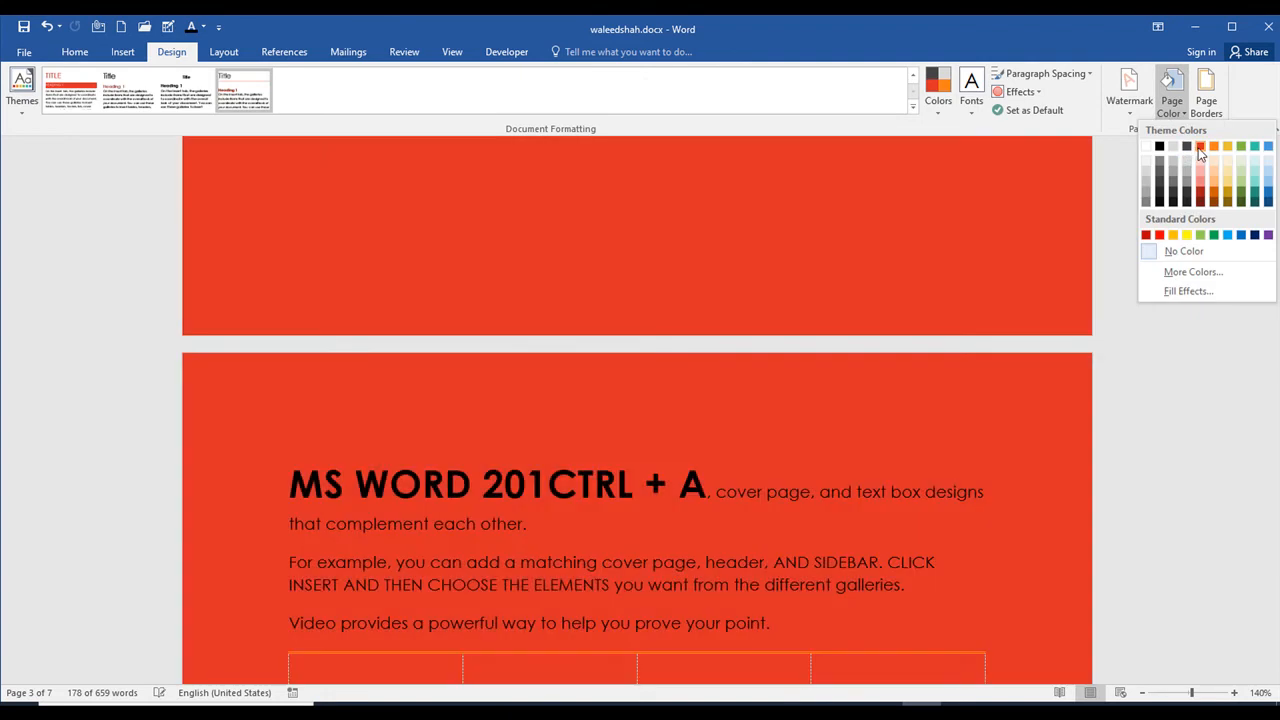
click(1199, 147)
click(1186, 116)
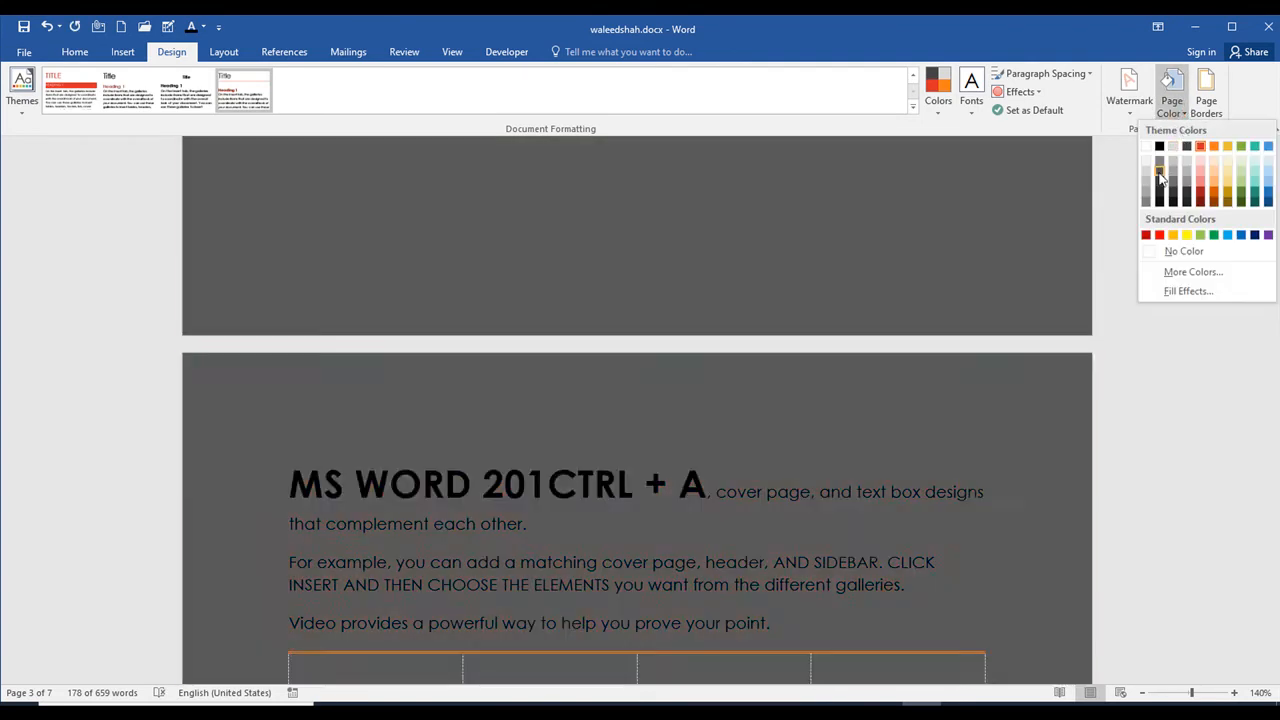
click(1060, 90)
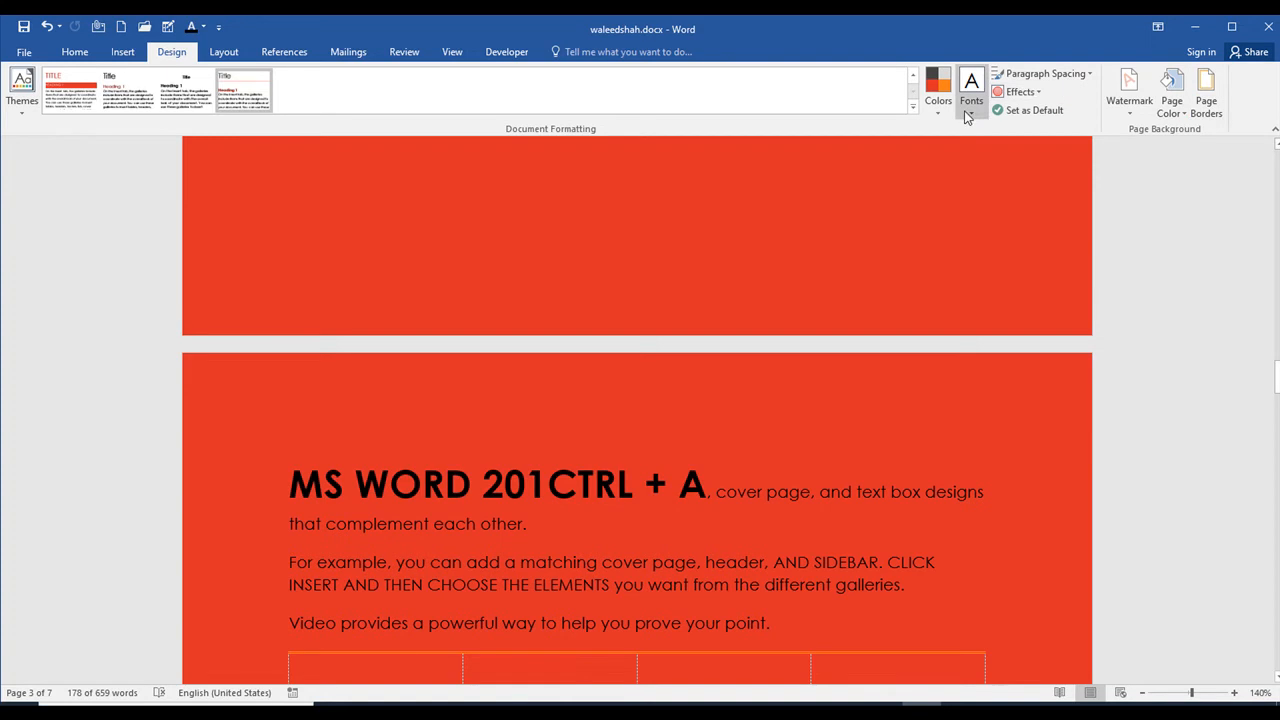
Apply the Office 2007 - 2010 theme fonts, and replace them with a serif font set from further down the list
click(969, 110)
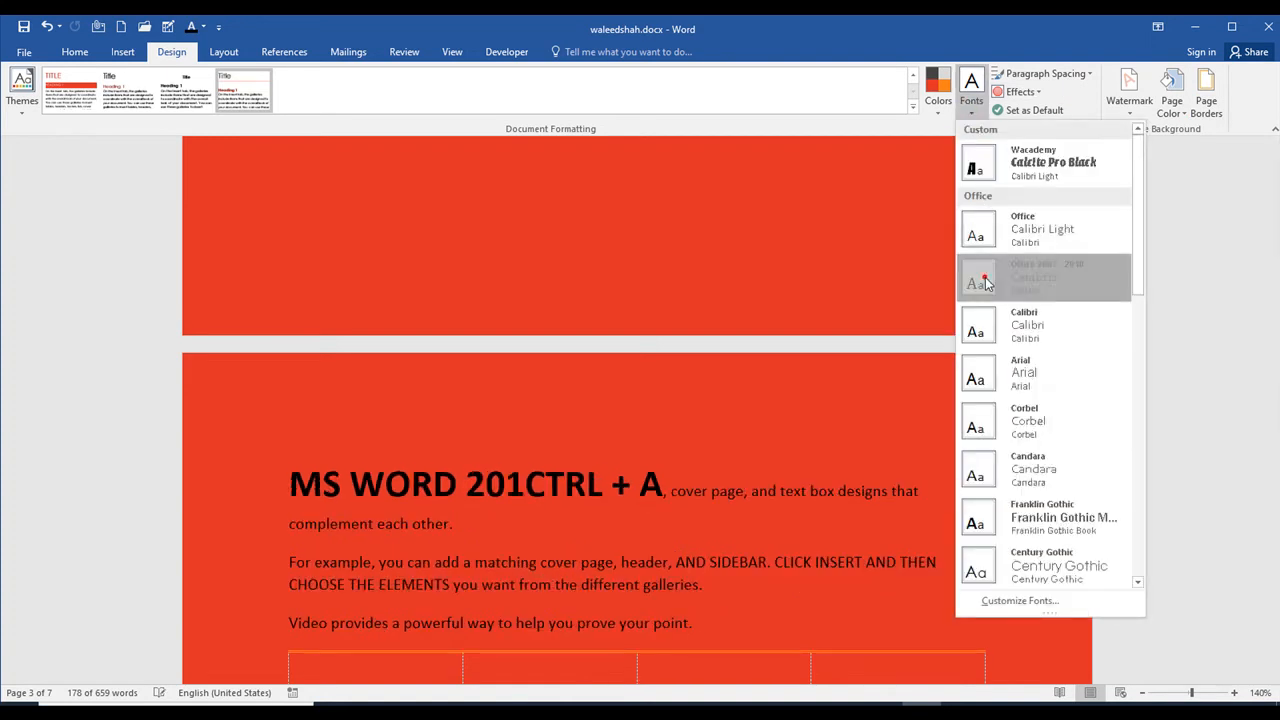
click(985, 283)
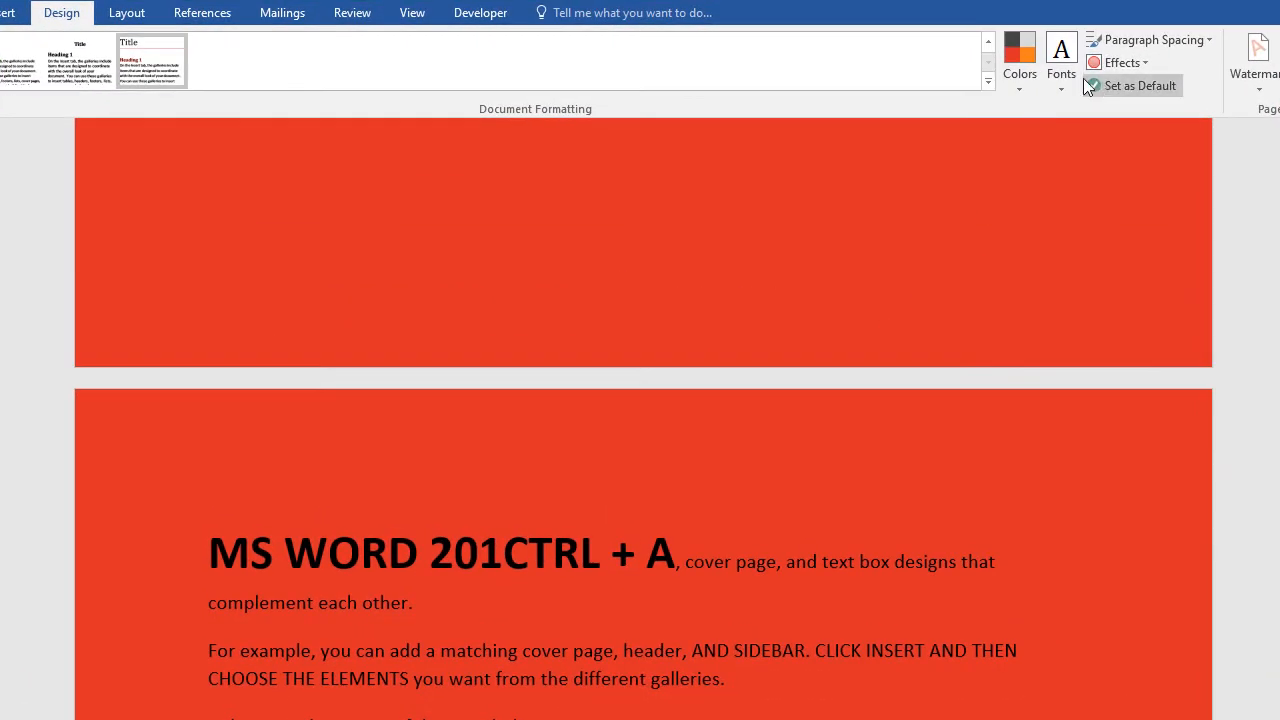
click(1062, 72)
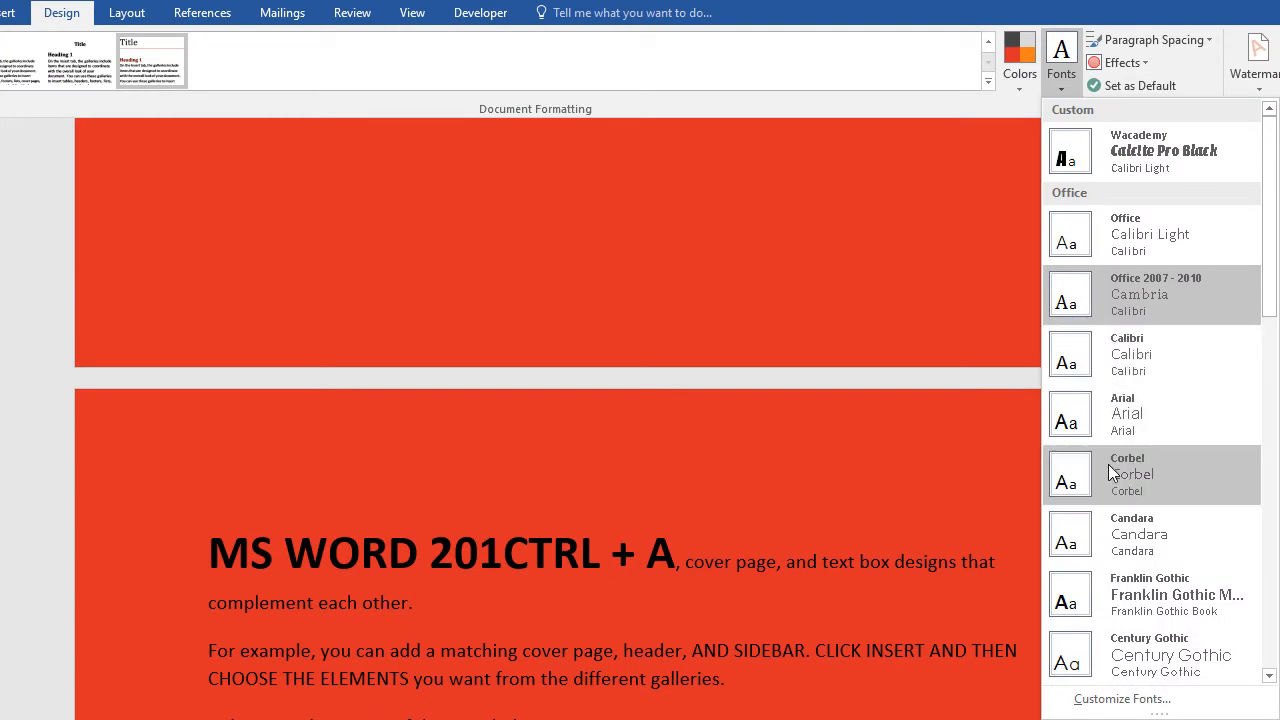
scroll(1112, 472, down, 5)
click(1112, 519)
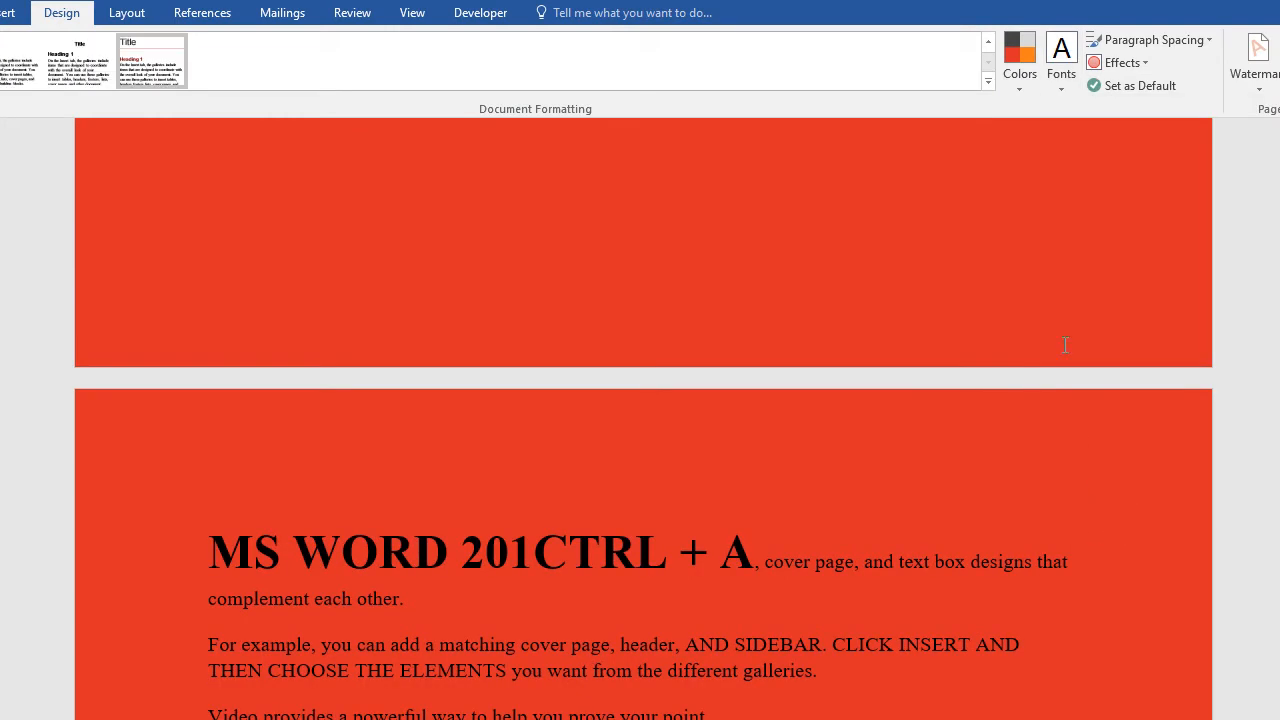
Change the document's theme fonts to Franklin Gothic
click(1068, 84)
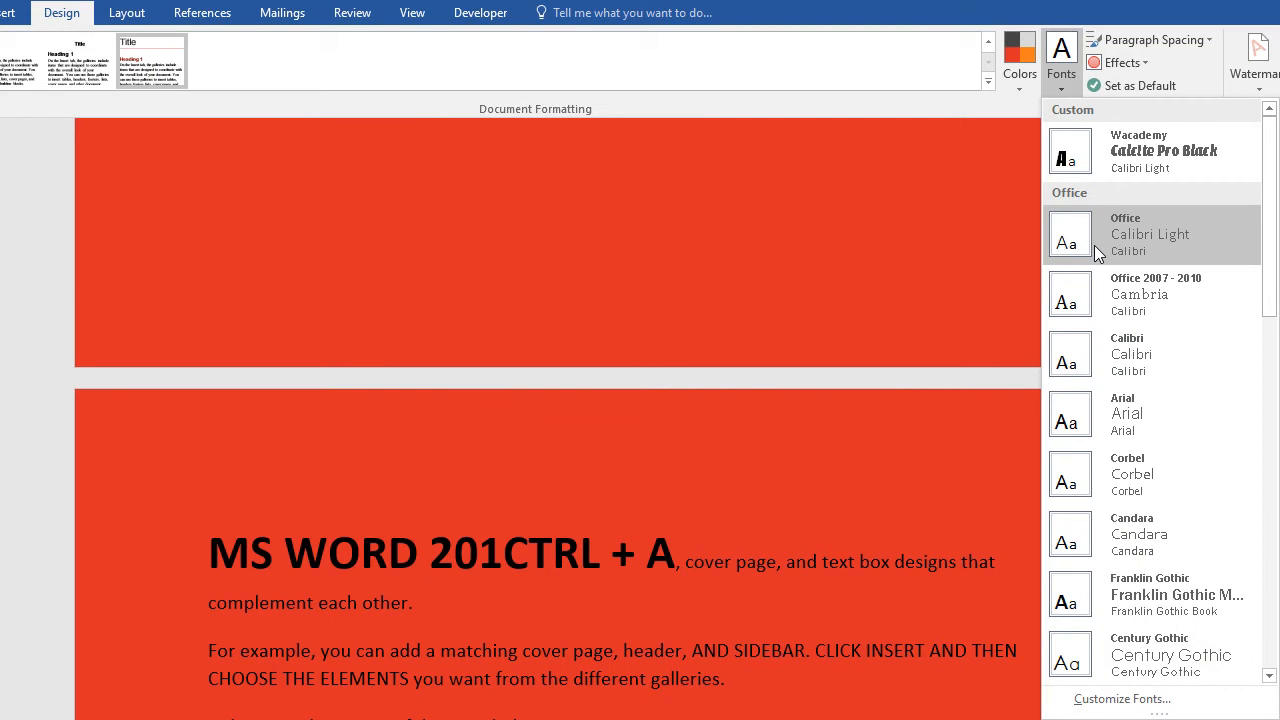
click(1133, 584)
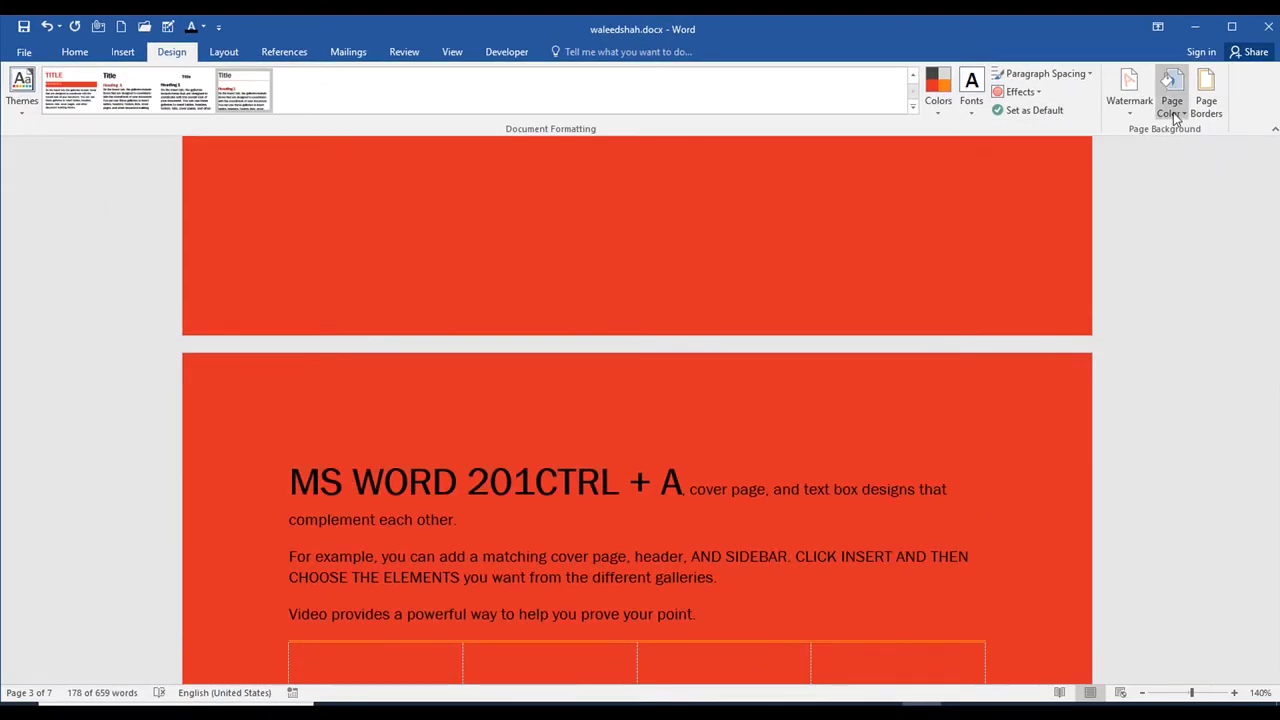
Set the page color to the theme's white
click(1175, 118)
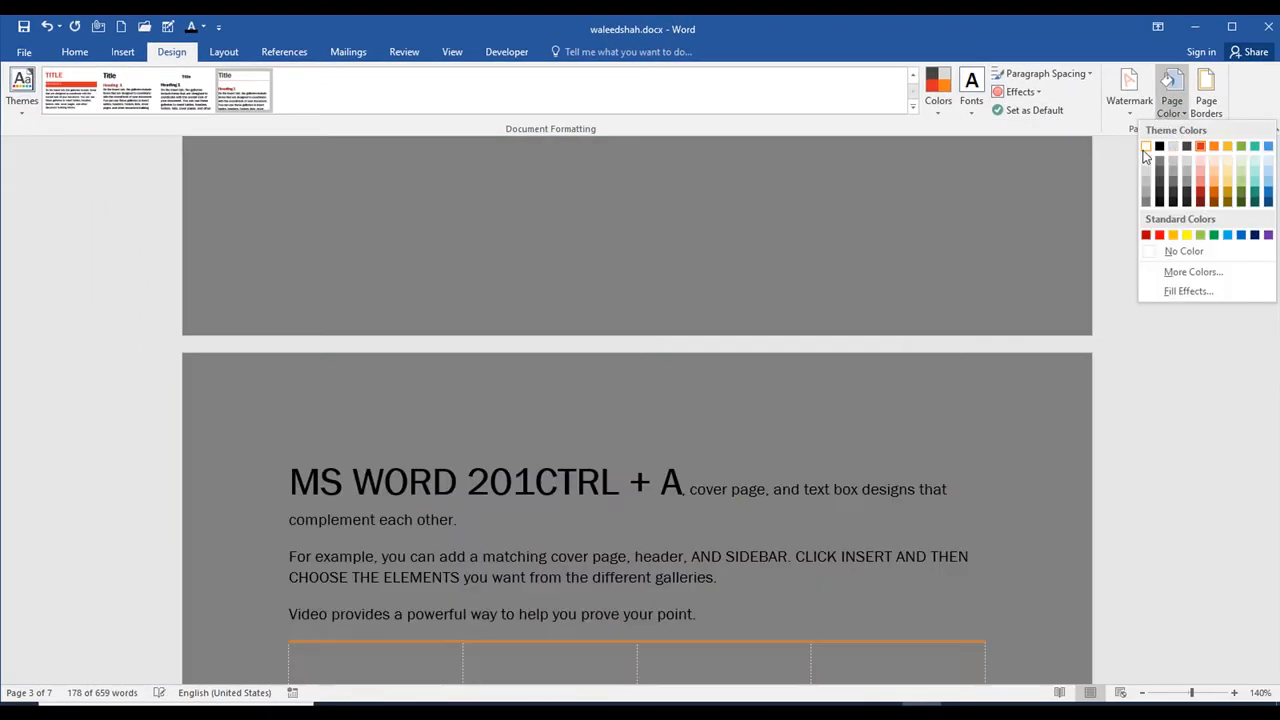
click(1144, 149)
scroll(822, 419, down, 2)
Select the MS WORD 201CTRL + A heading with the lines below it, apply the Arial theme fonts and deselect the text
drag(871, 451, 437, 314)
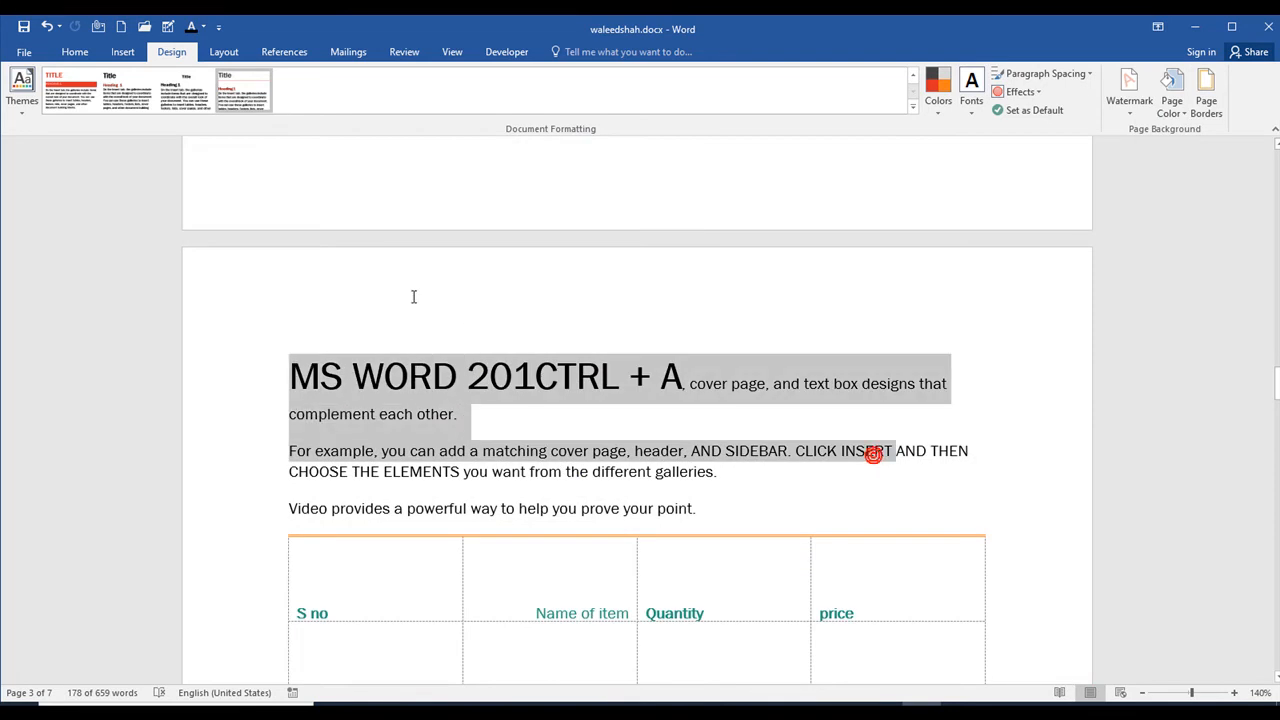
click(971, 100)
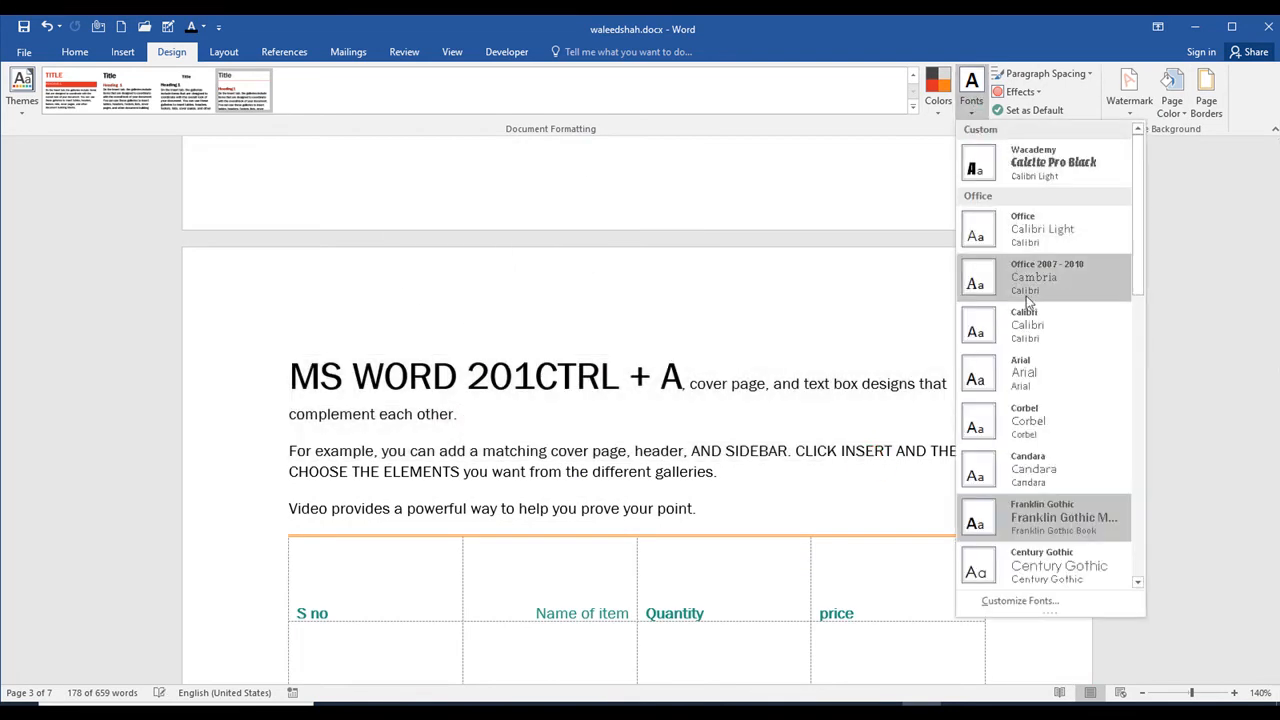
click(1027, 383)
scroll(876, 286, down, 2)
click(894, 252)
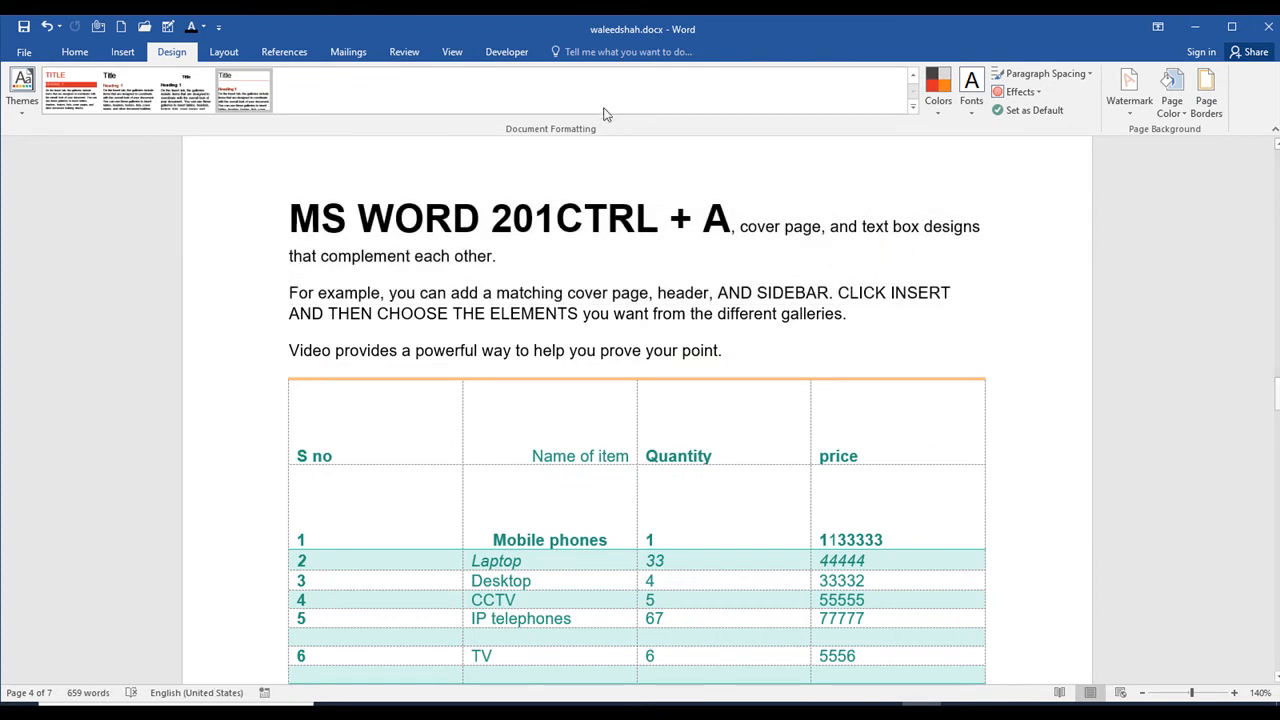
Select all the text and change the theme fonts to Candara
scroll(920, 185, up, 3)
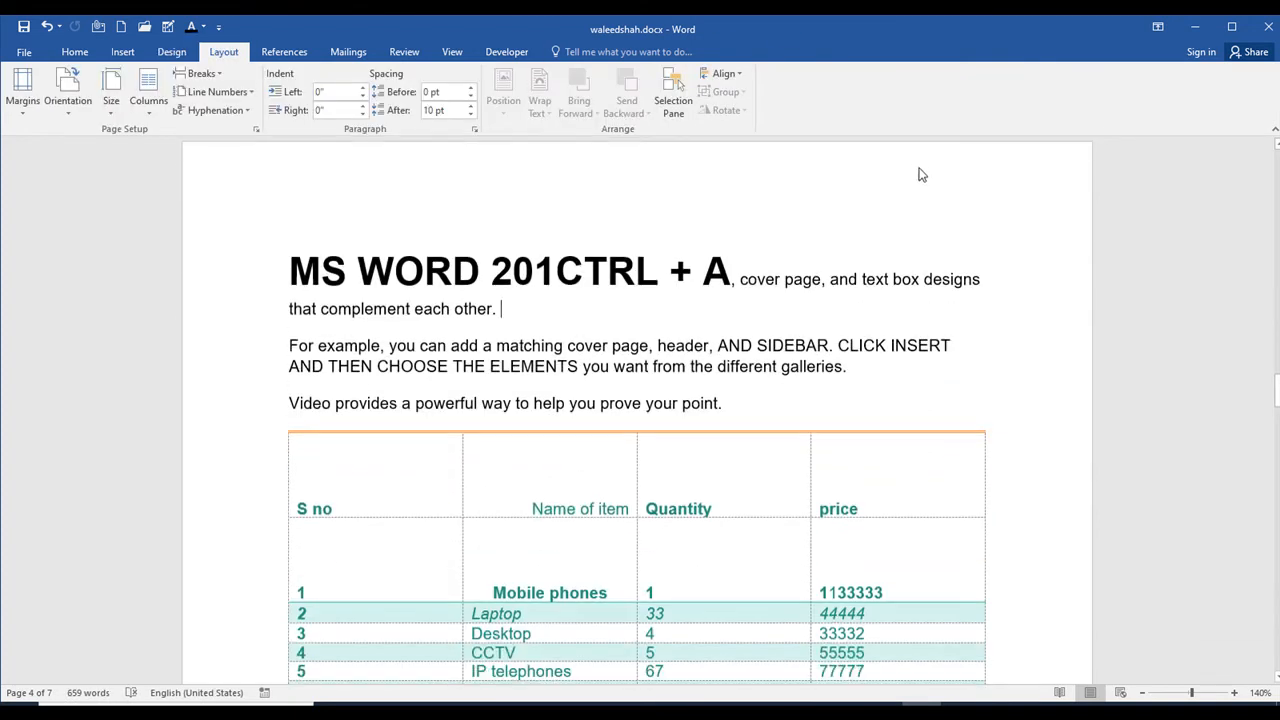
key(ctrl+a)
scroll(957, 169, down, 5)
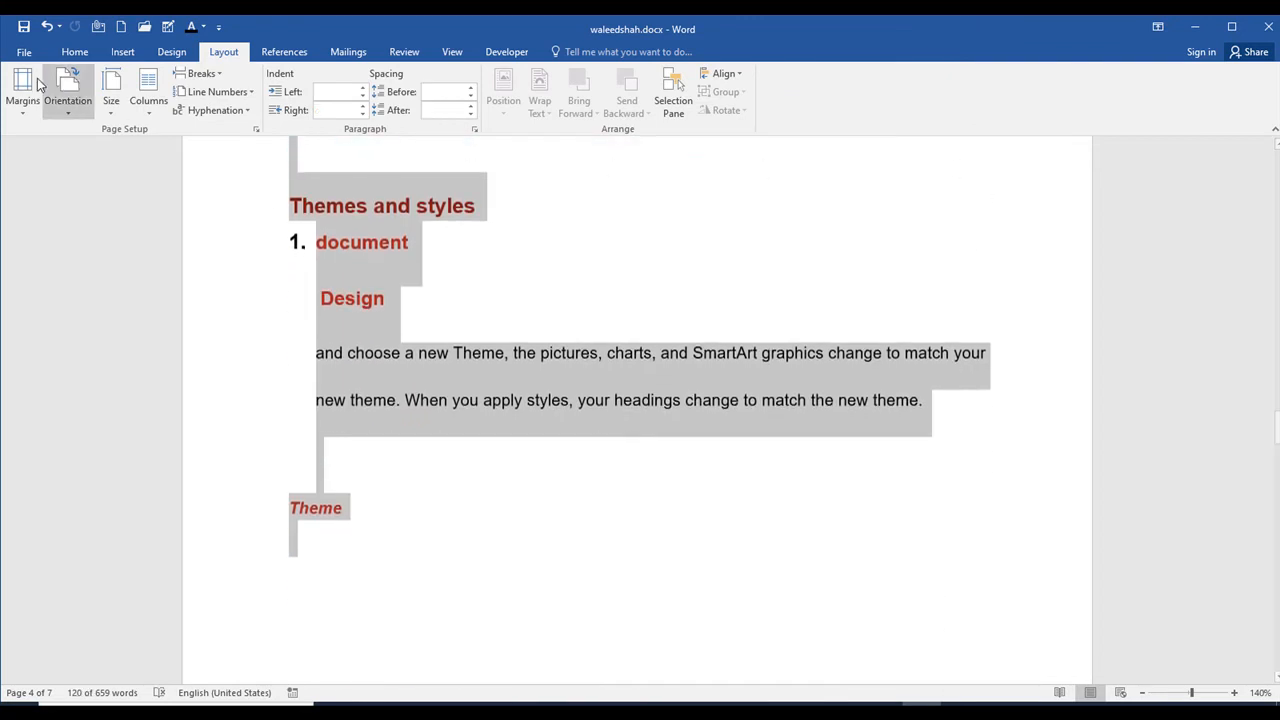
click(177, 56)
click(970, 108)
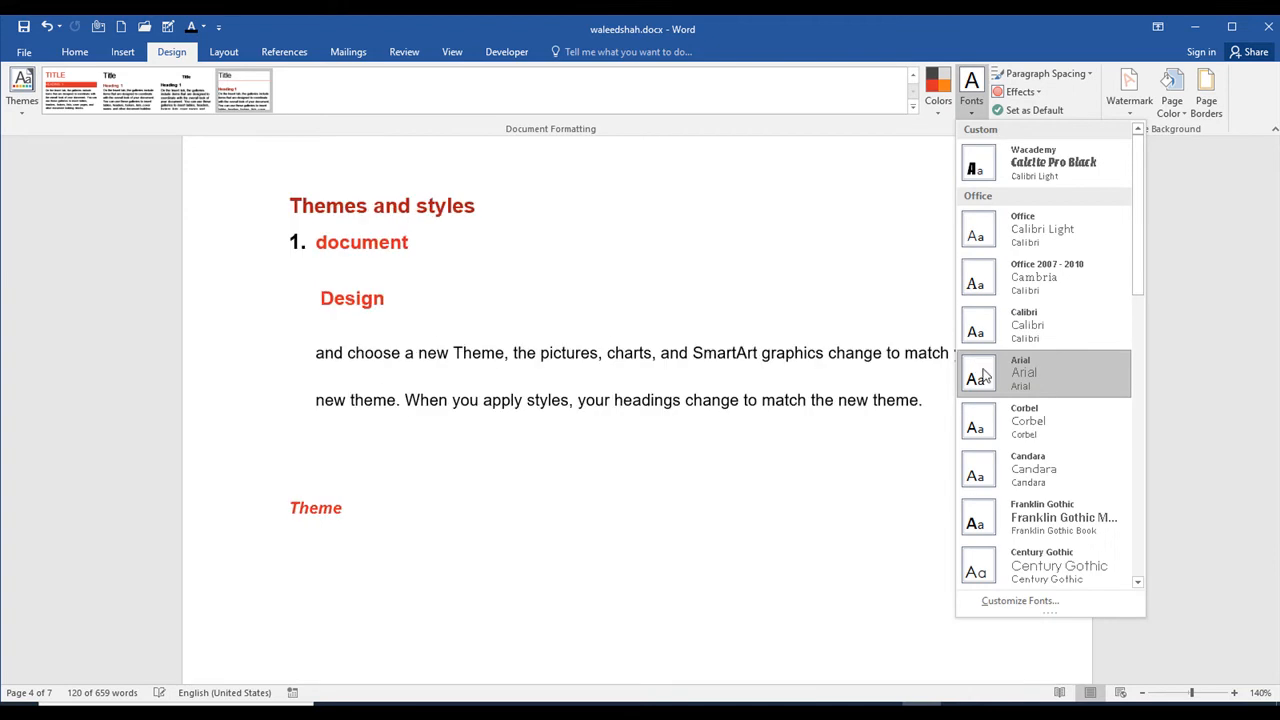
click(988, 482)
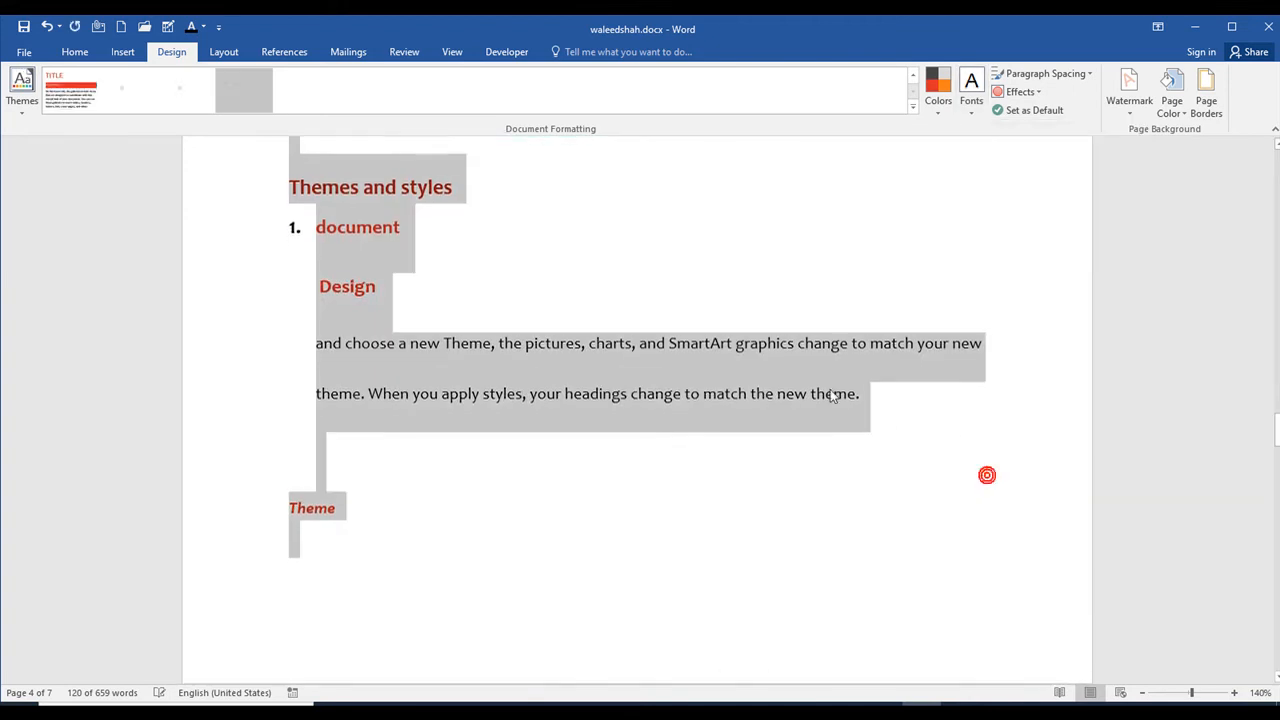
Create a new custom theme font set with Calvert MT Std Light as the body font and save it as Custom 1
scroll(857, 240, up, 3)
click(972, 108)
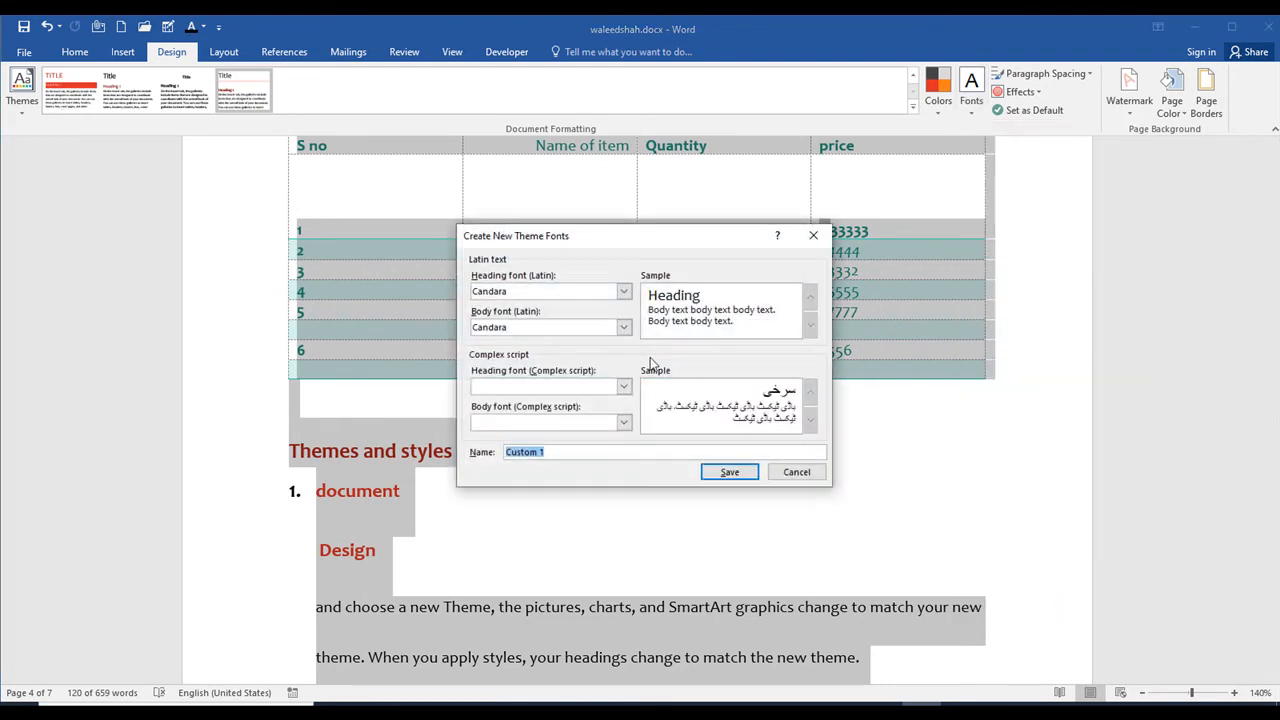
double_click(507, 327)
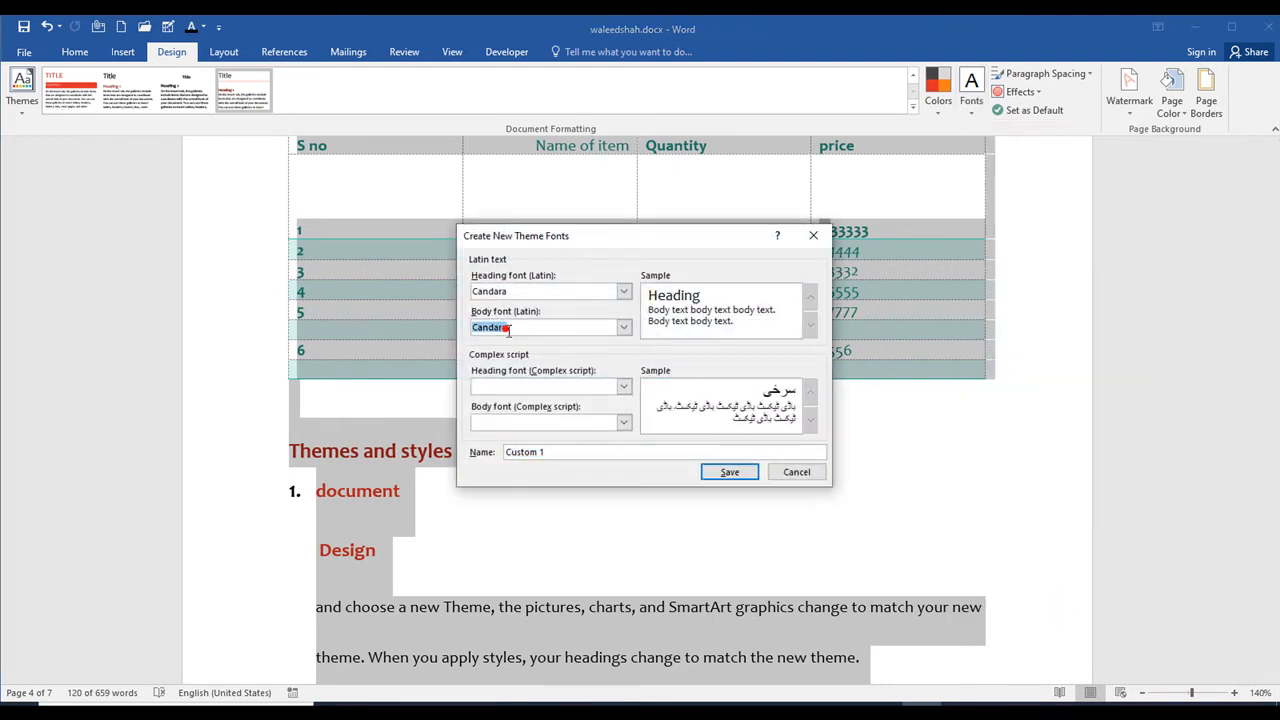
click(623, 327)
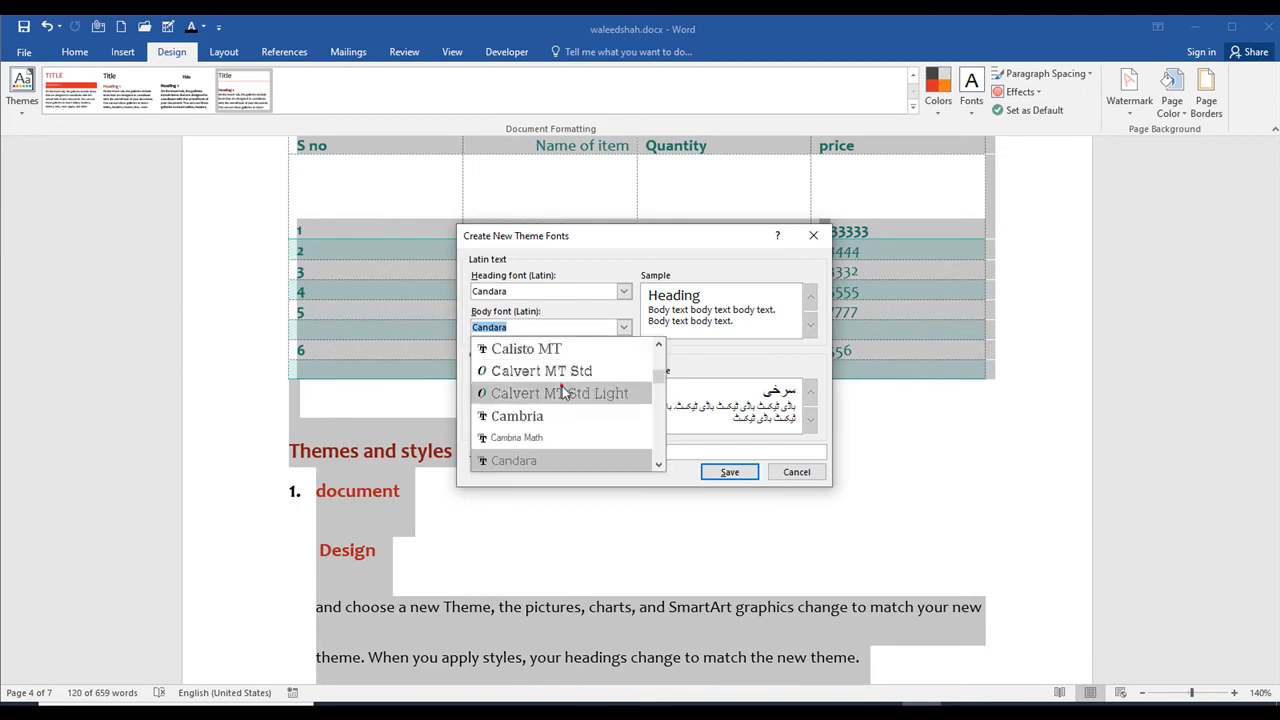
click(560, 388)
click(730, 472)
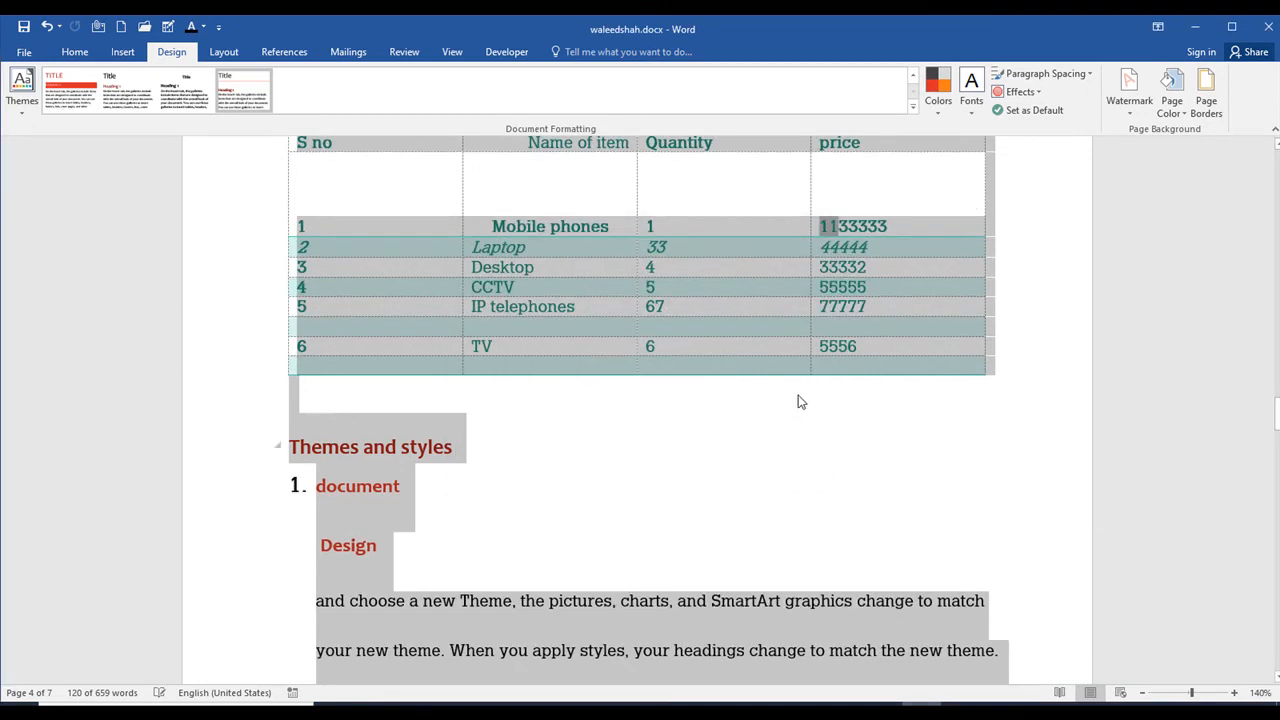
Change the document's theme colors to Median
scroll(968, 121, up, 1)
click(973, 95)
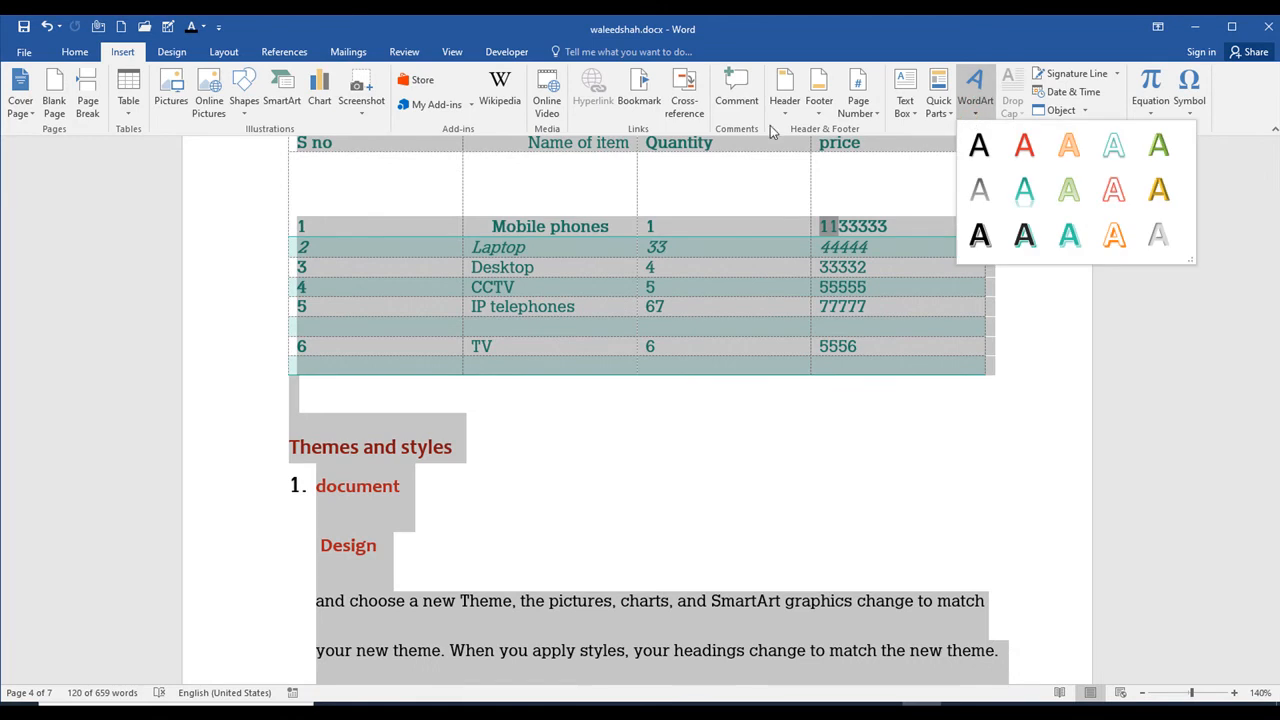
click(172, 52)
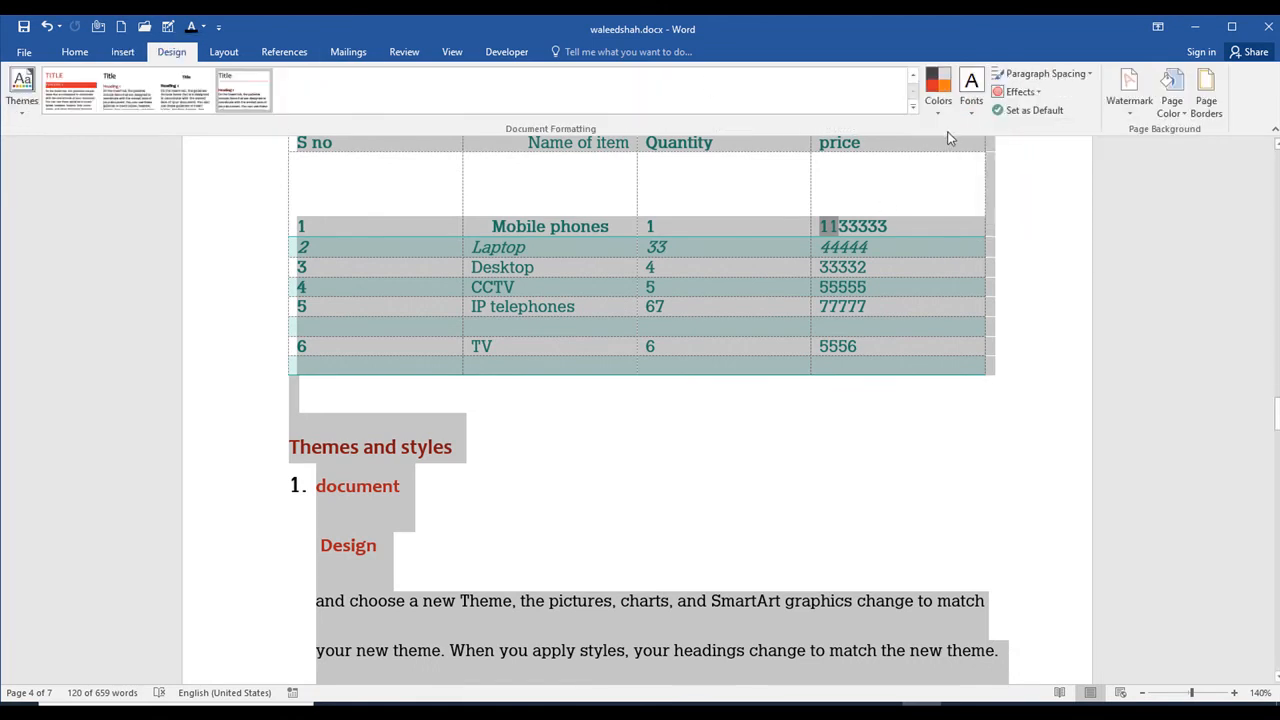
click(940, 92)
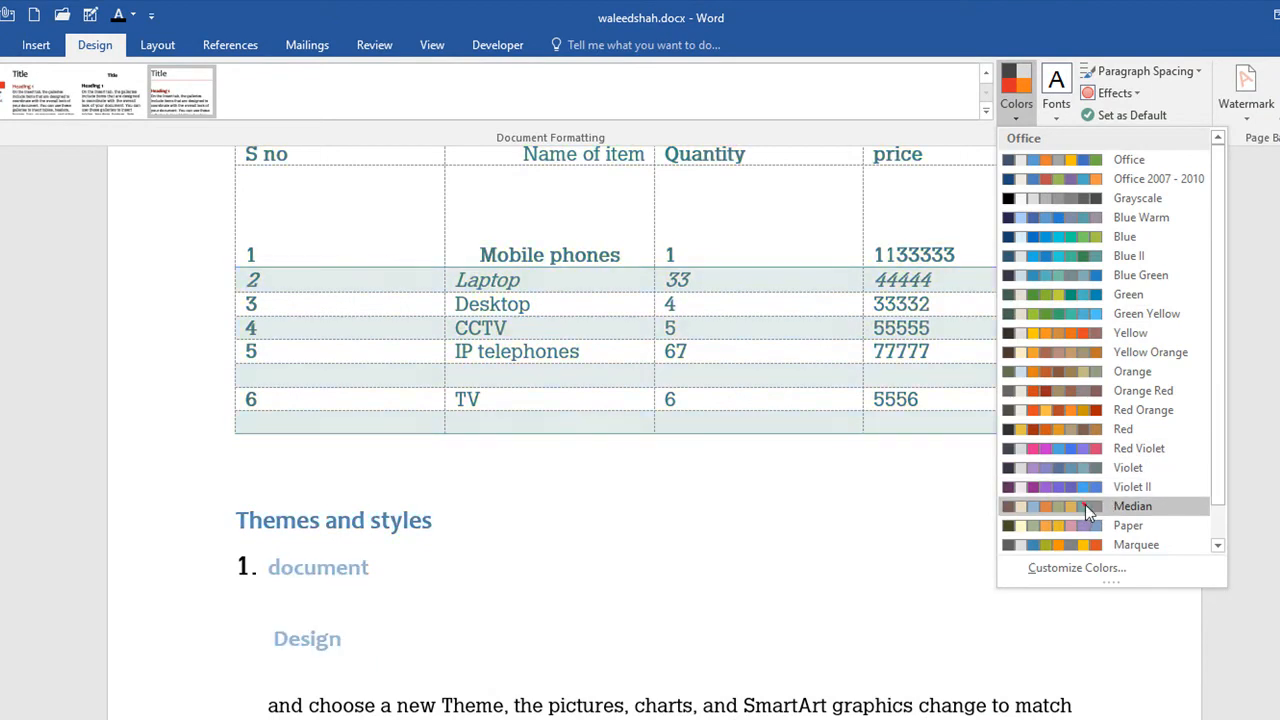
click(1125, 506)
Look over the built-in paragraph spacing options and apply the CONFIDENTIAL 1 watermark to the document
click(1197, 72)
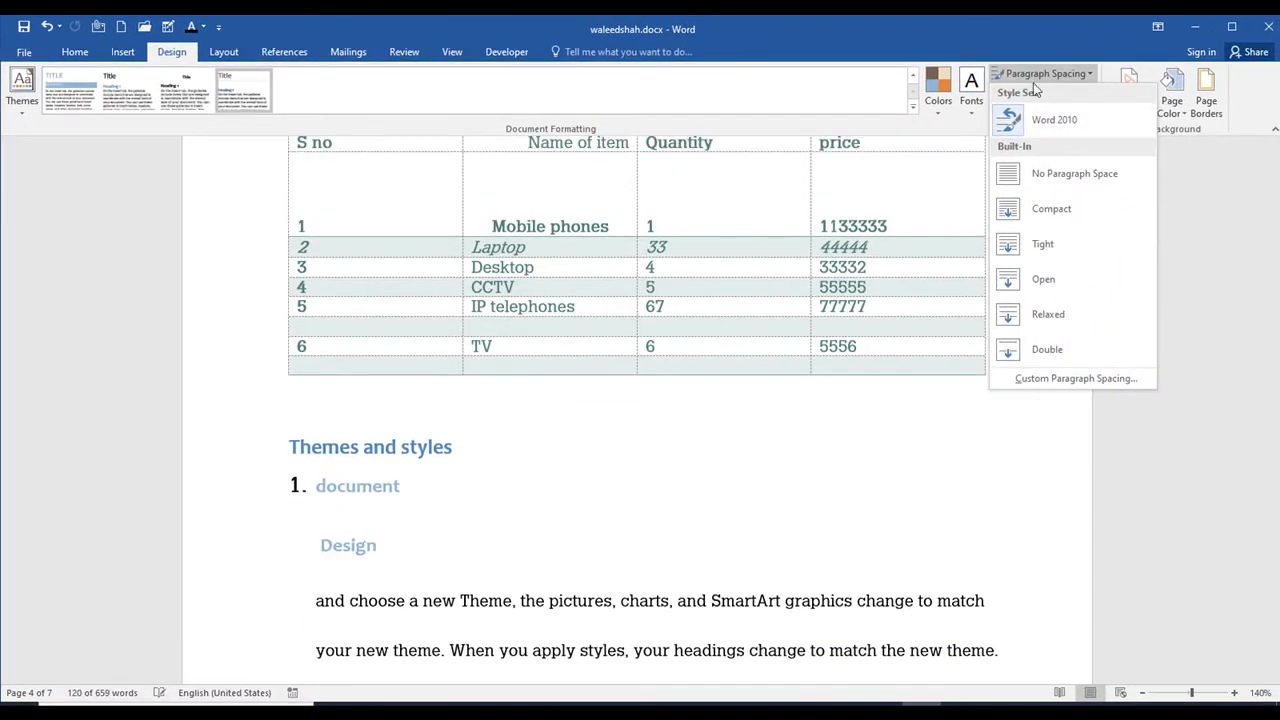
click(1140, 40)
click(1128, 88)
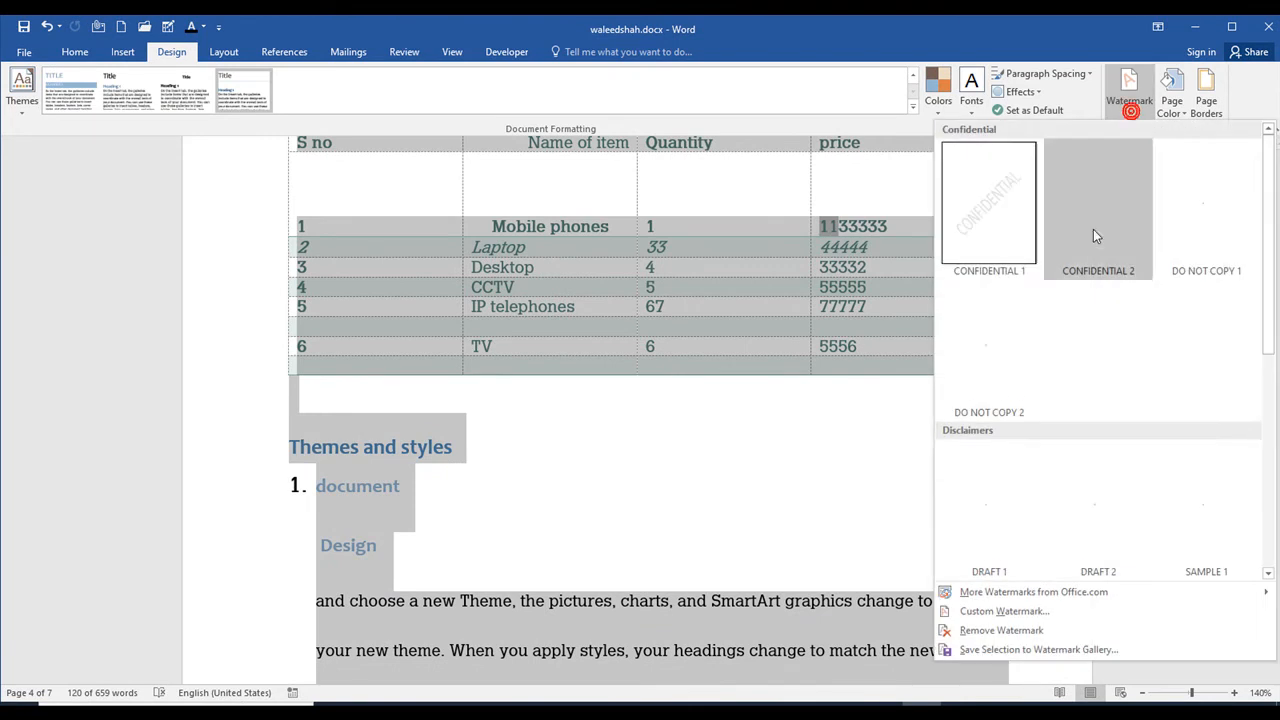
click(1010, 232)
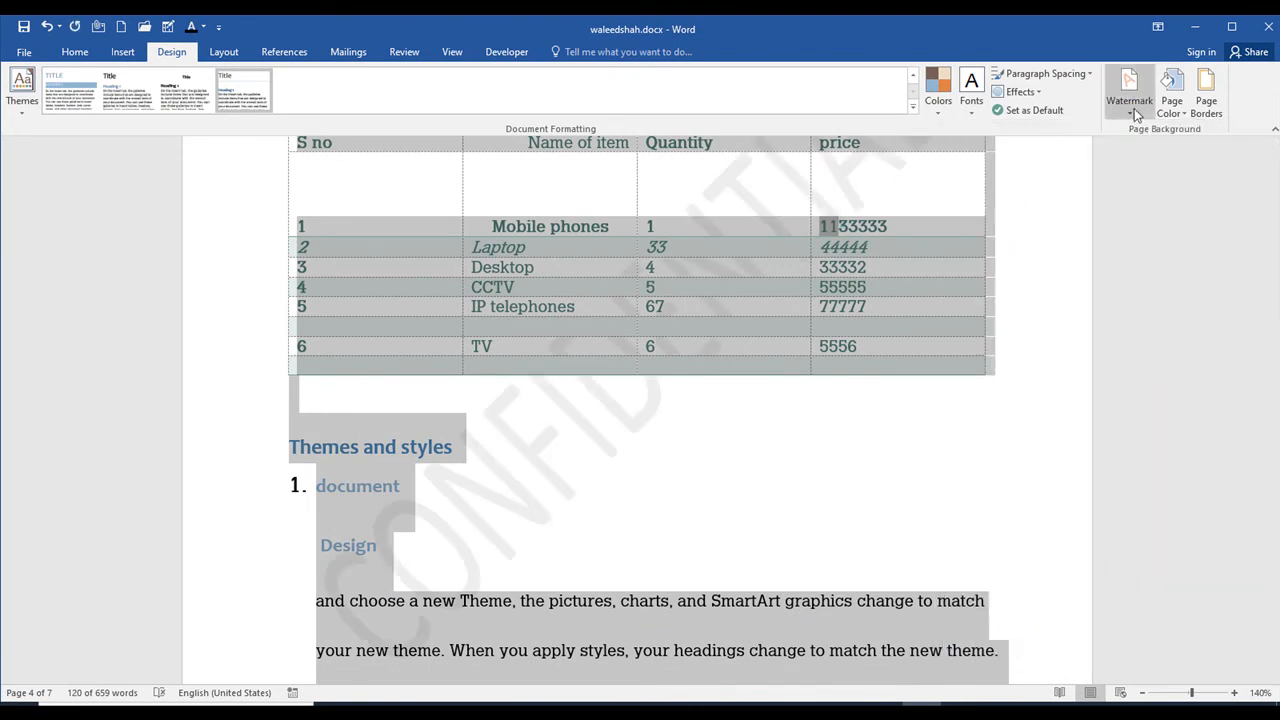
Switch the custom watermark to a picture watermark and search Bing images for "google"
click(1128, 88)
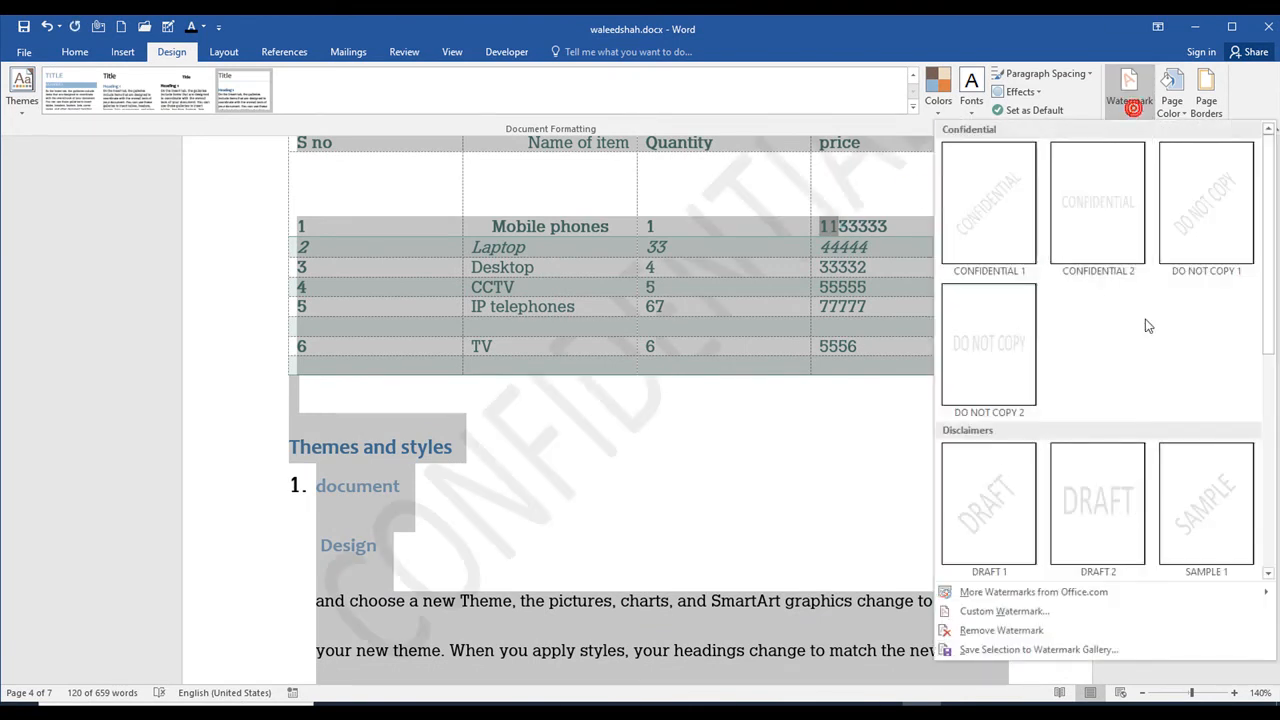
click(1044, 617)
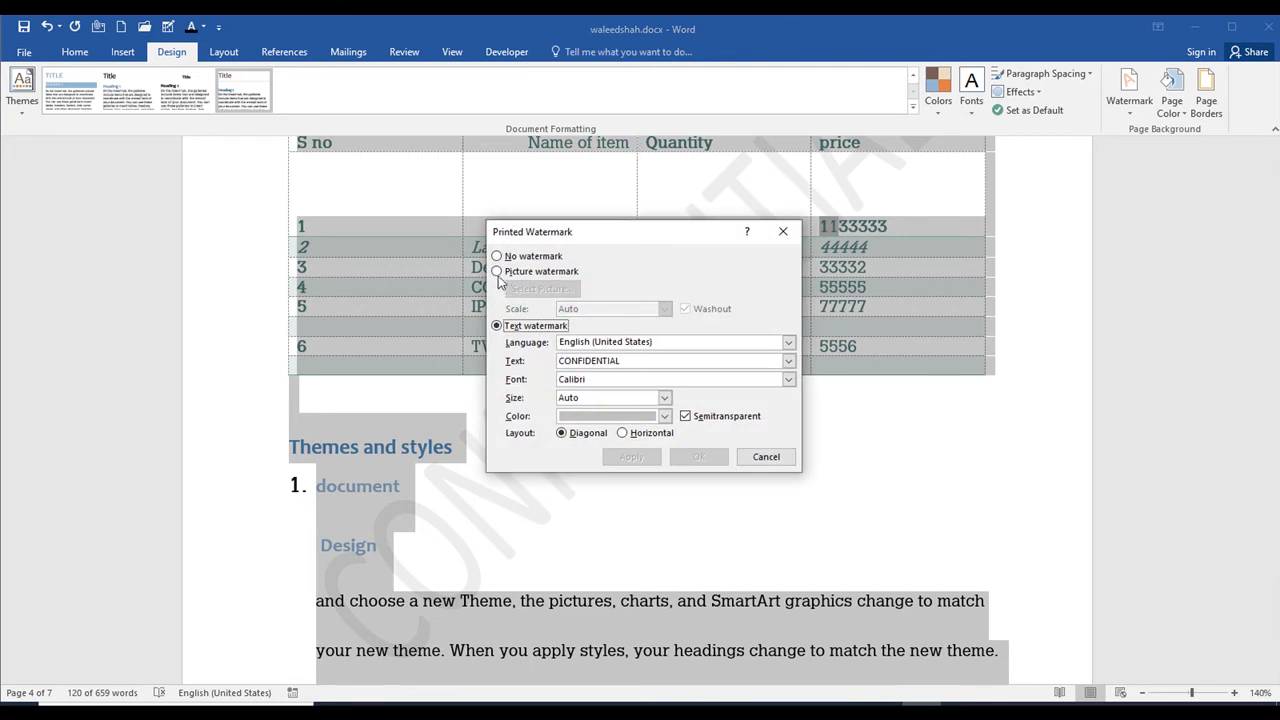
click(498, 274)
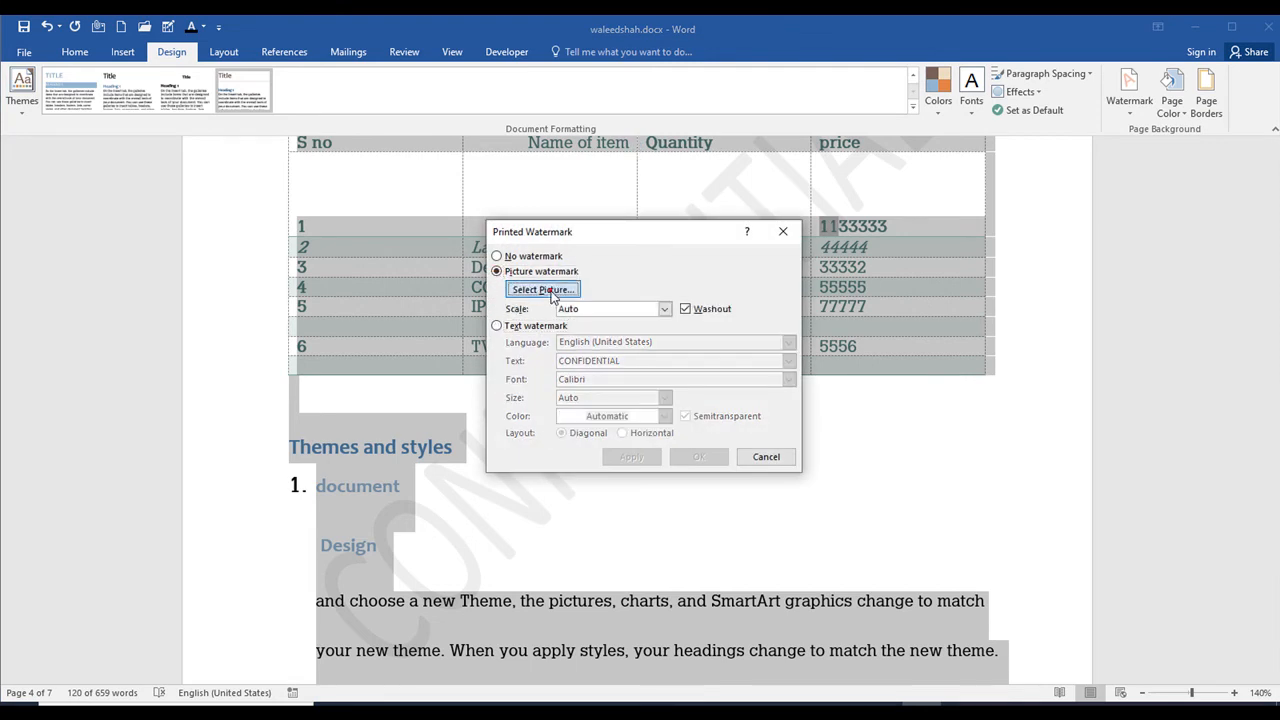
click(553, 290)
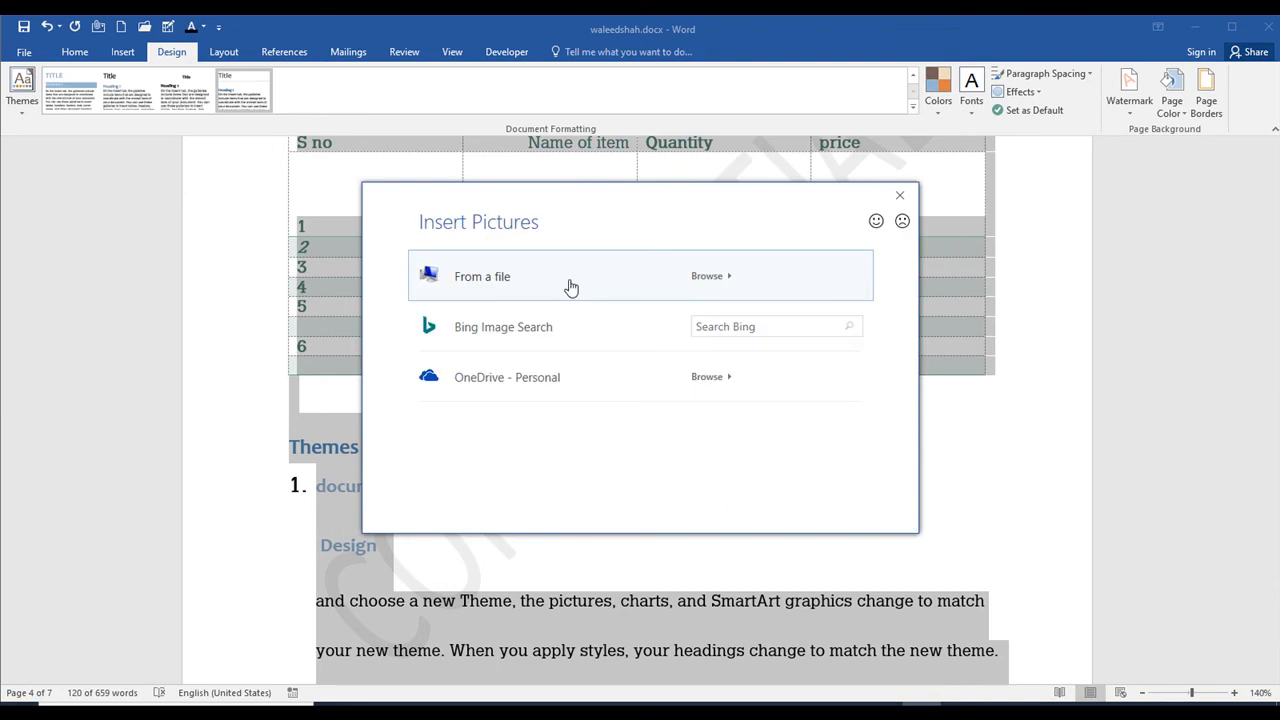
click(757, 326)
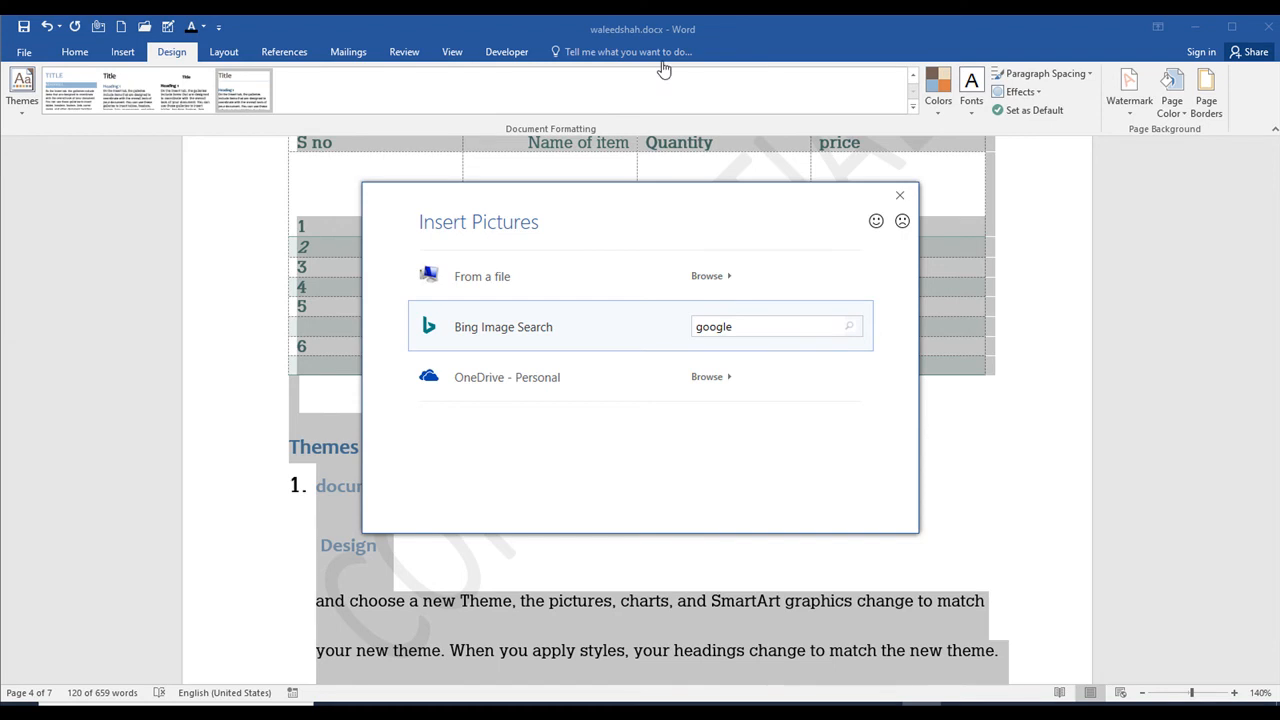
key(Return)
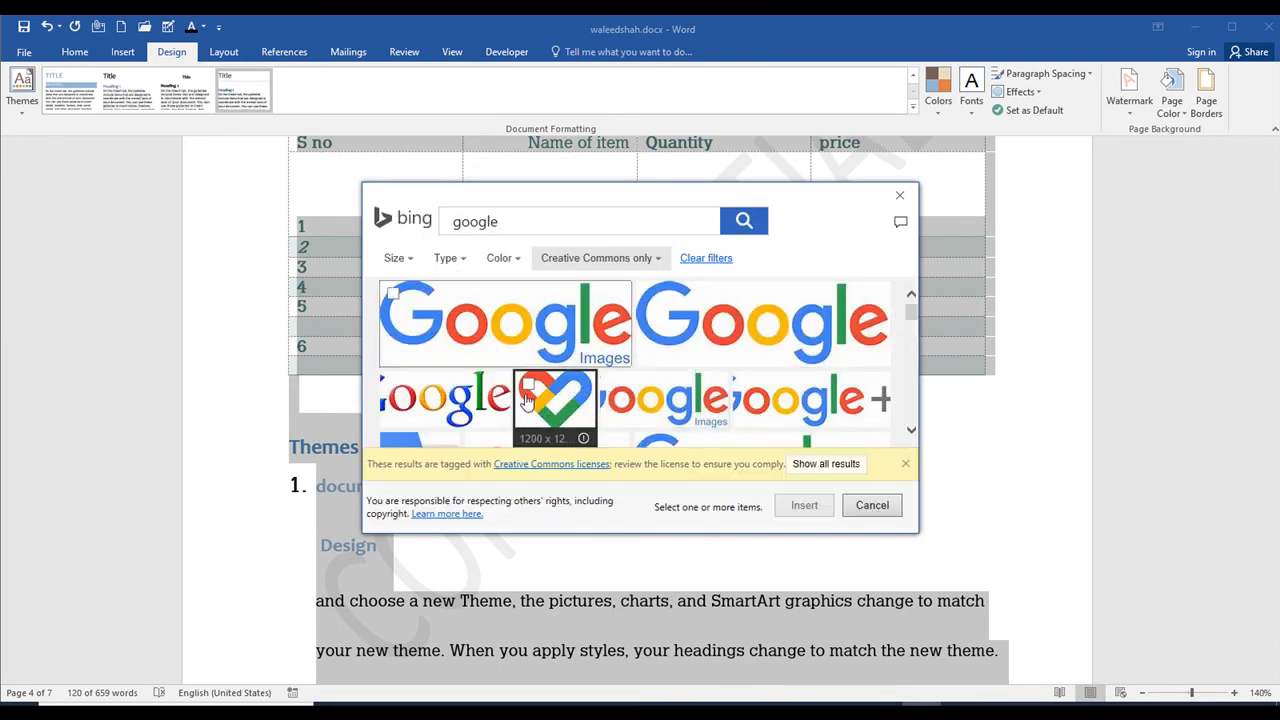
Insert the heart-shaped Google Fit logo as a washout picture watermark with Auto scale and deselect the text
click(532, 391)
click(805, 506)
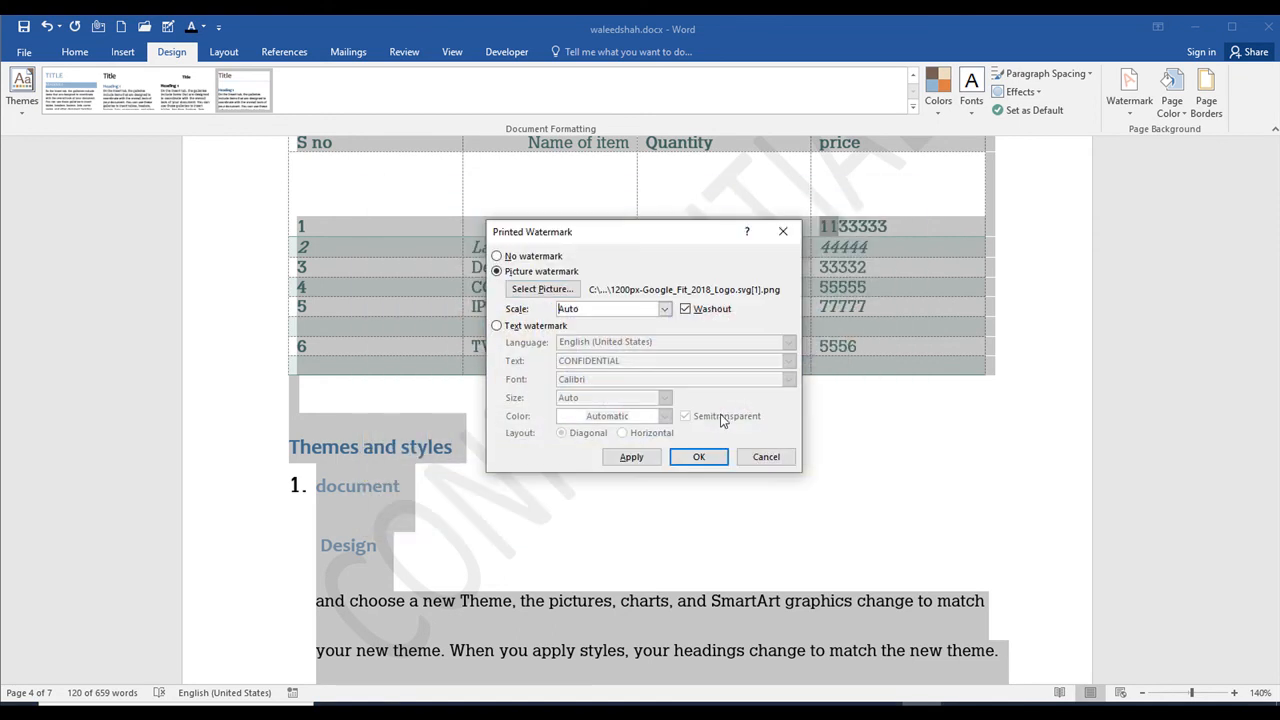
click(697, 457)
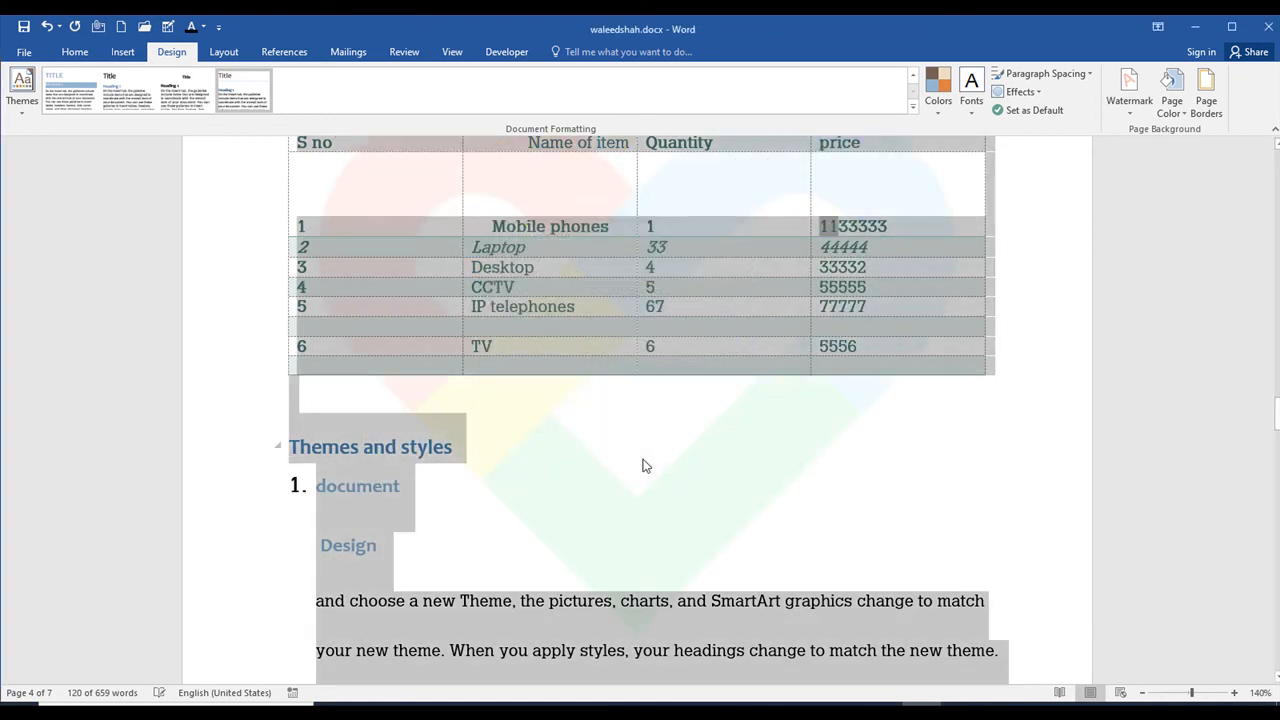
click(757, 450)
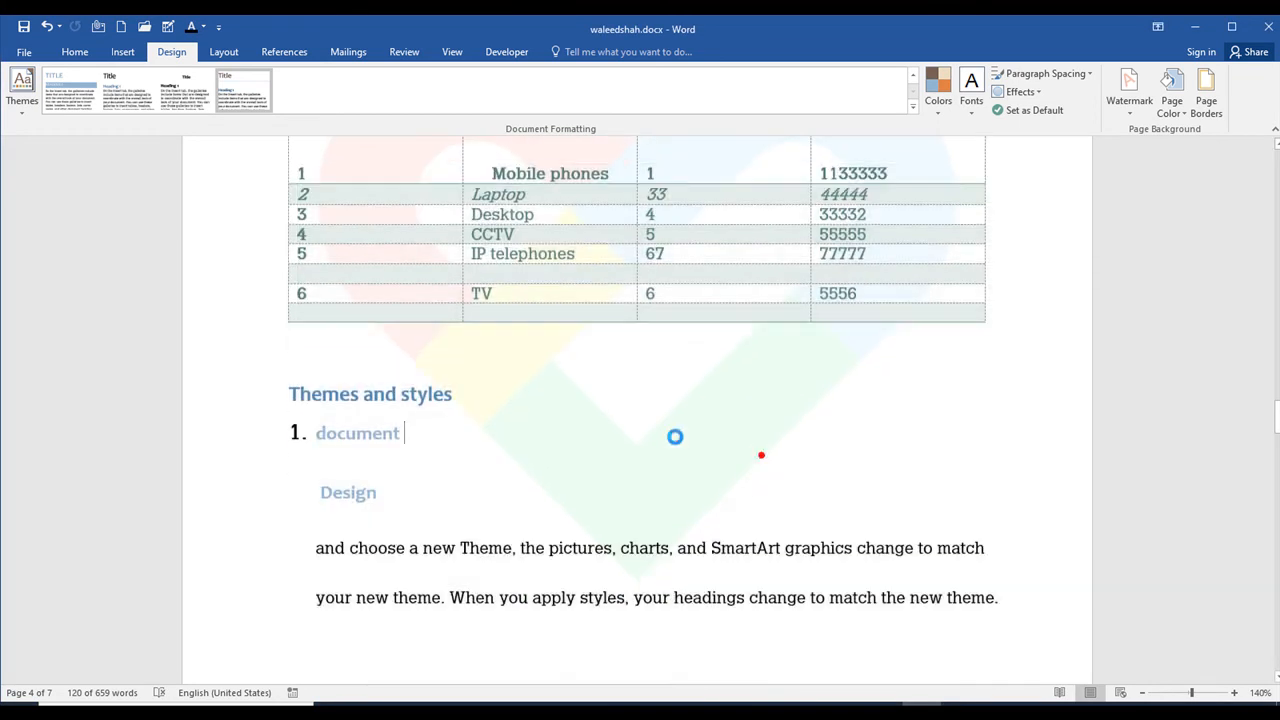
scroll(1049, 209, up, 2)
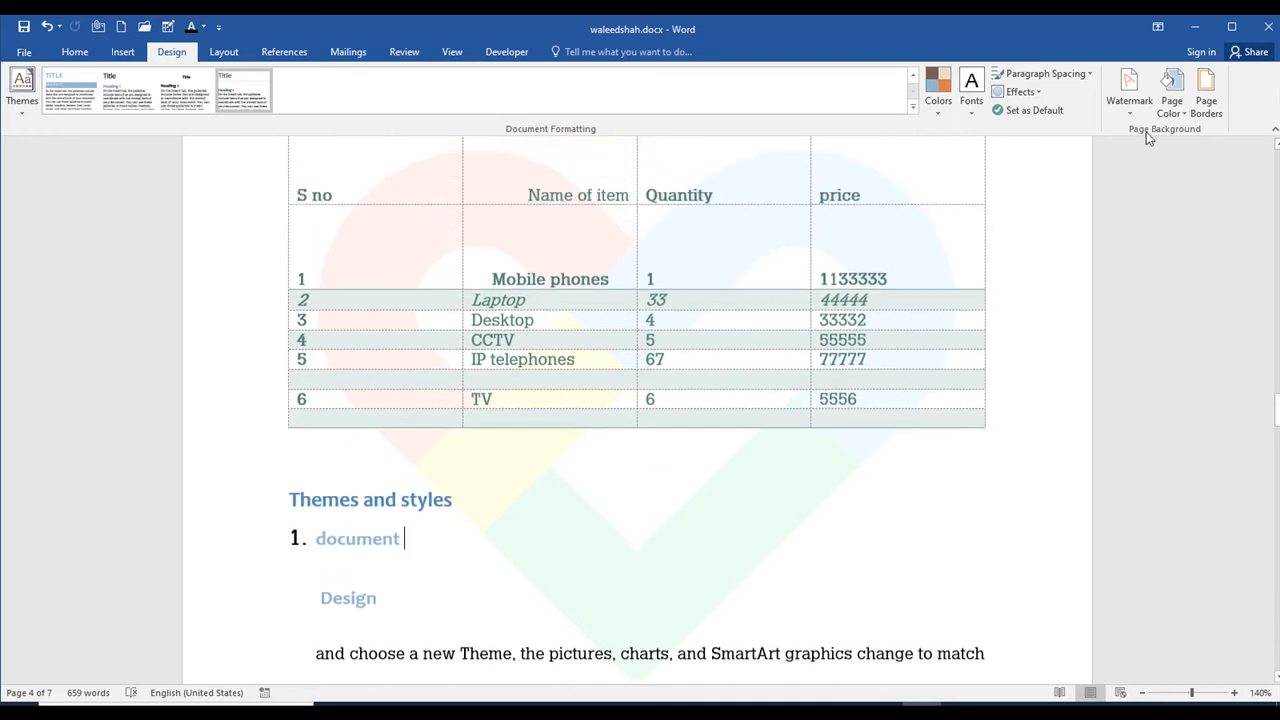
Examine the watermark gallery, including the Office.com and custom options, and the available page colors
click(1132, 104)
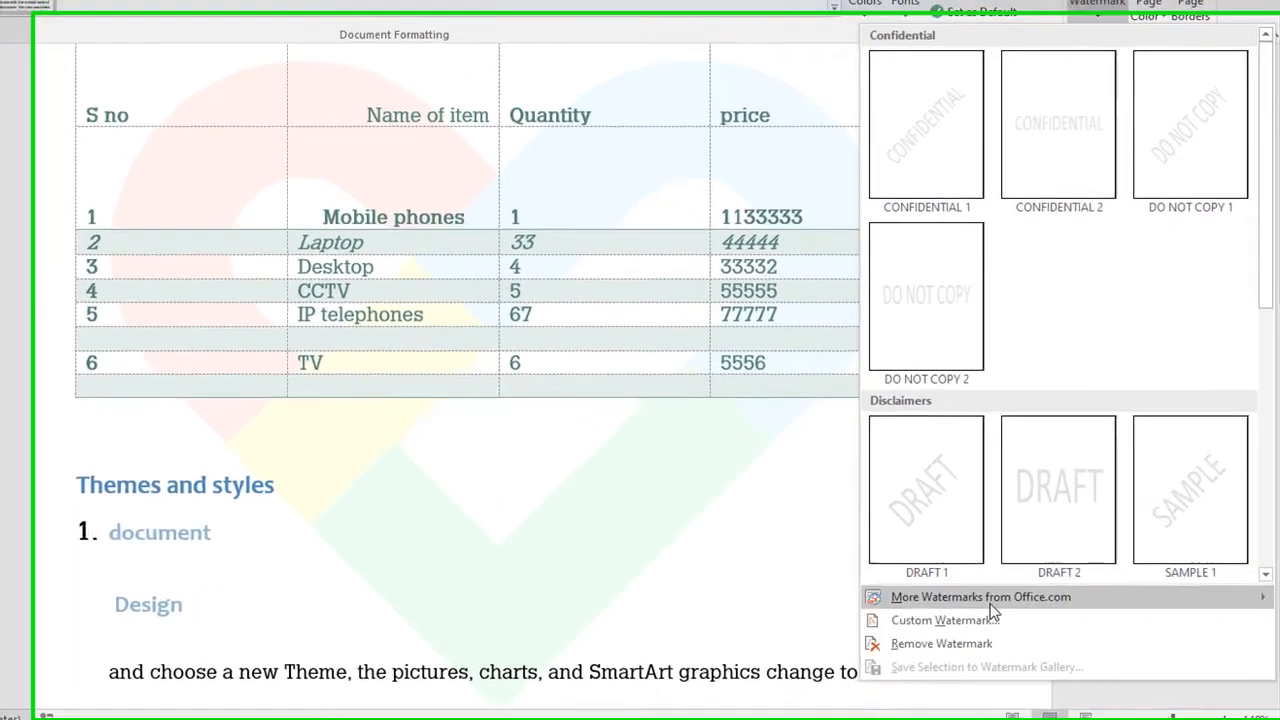
mouse_move(1041, 595)
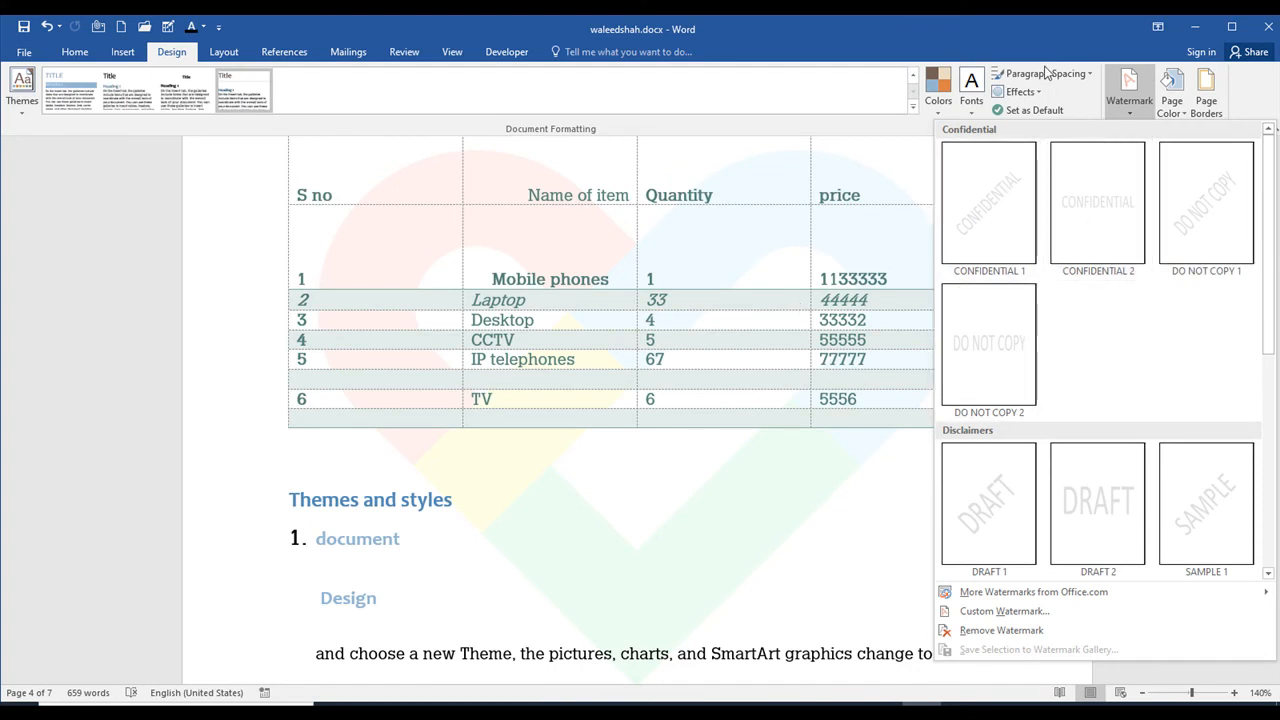
click(969, 38)
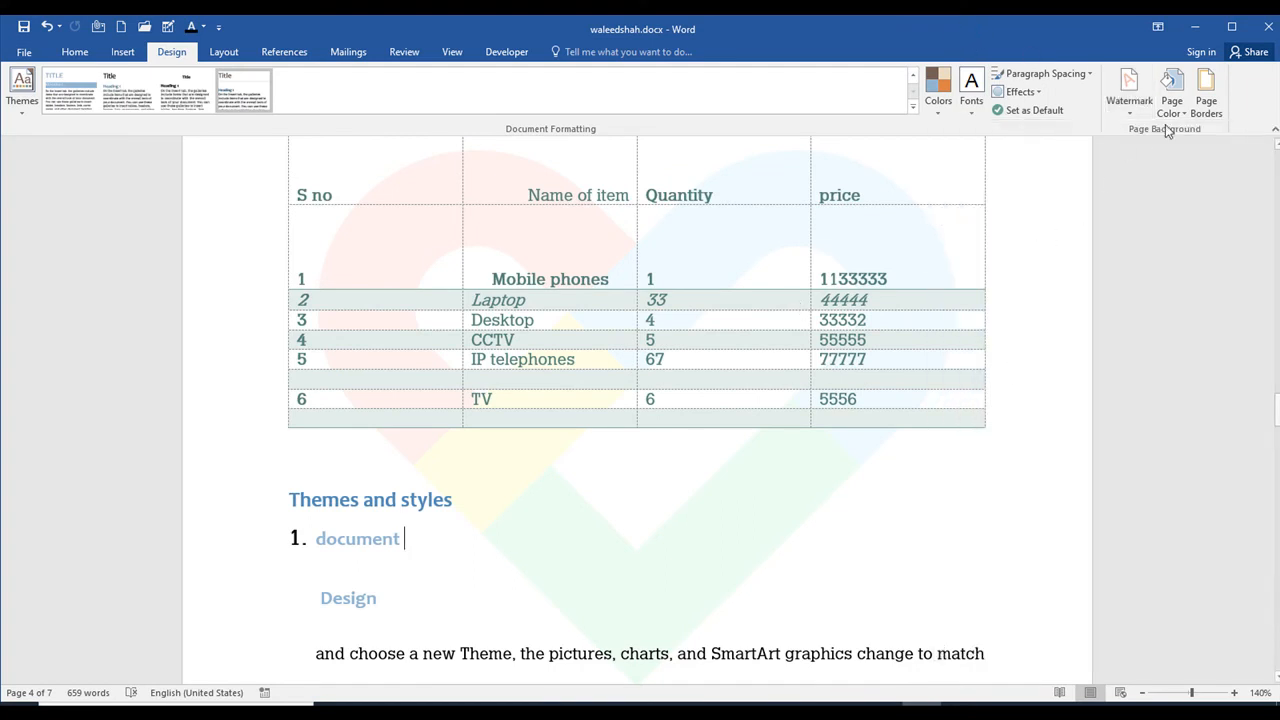
click(1171, 95)
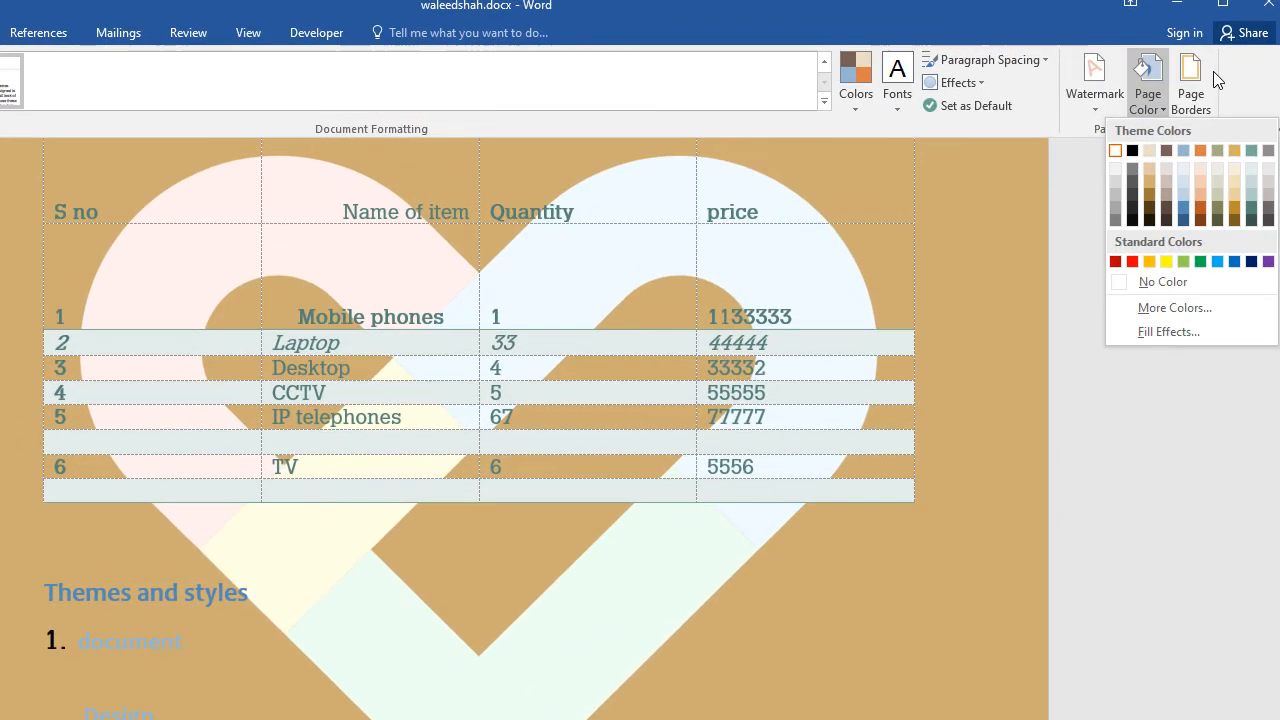
Add a Box page border with a solid ½ pt line to the whole document
click(1205, 78)
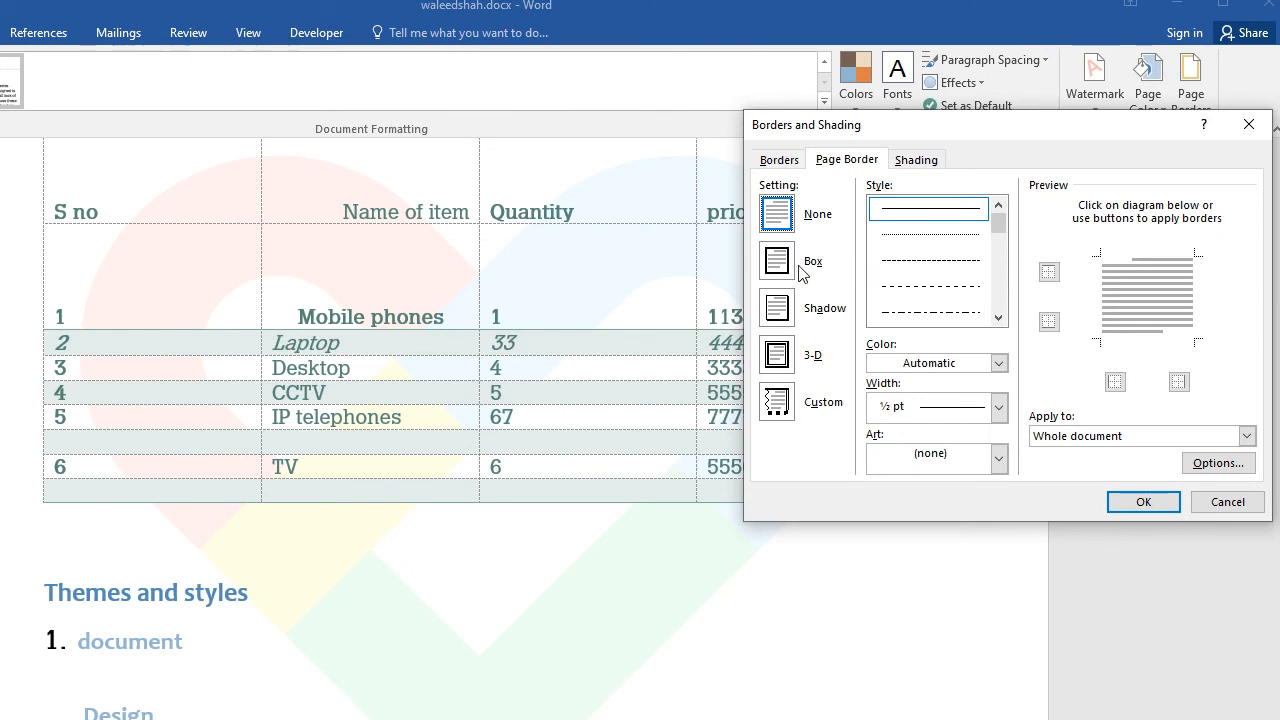
click(779, 265)
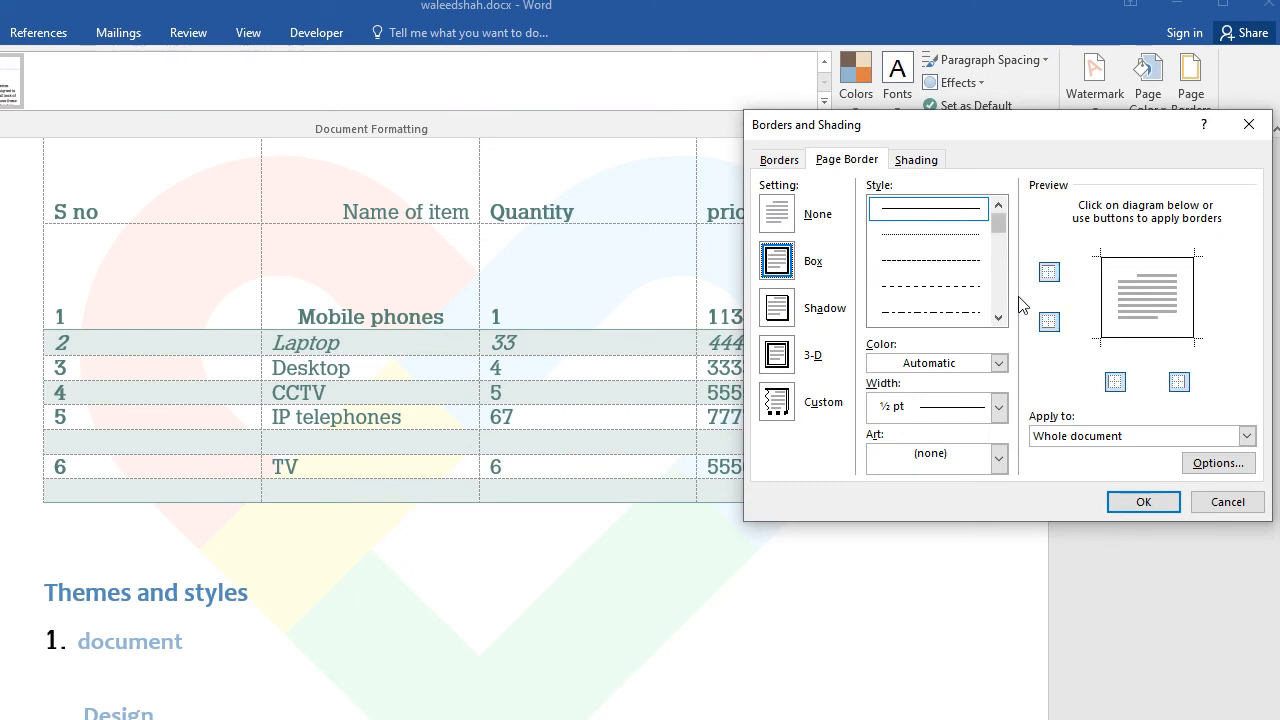
click(1140, 500)
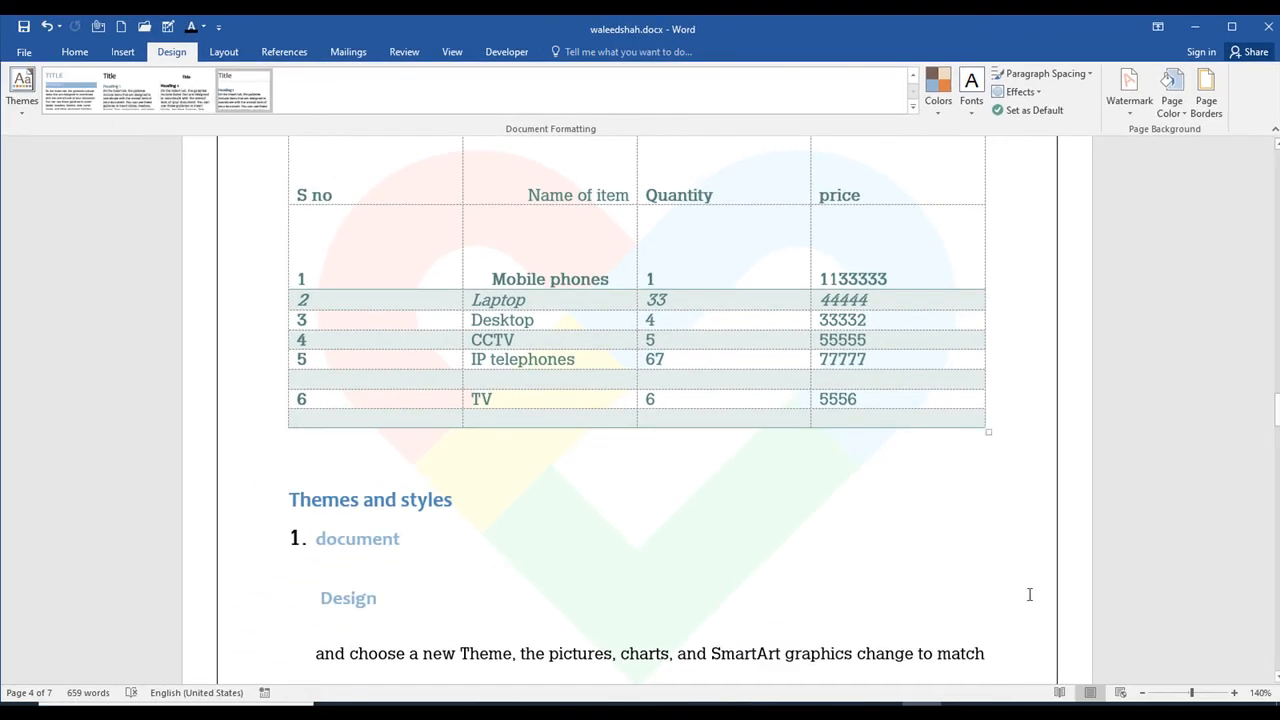
Set the document's theme effects to Smokey Glass
click(1018, 91)
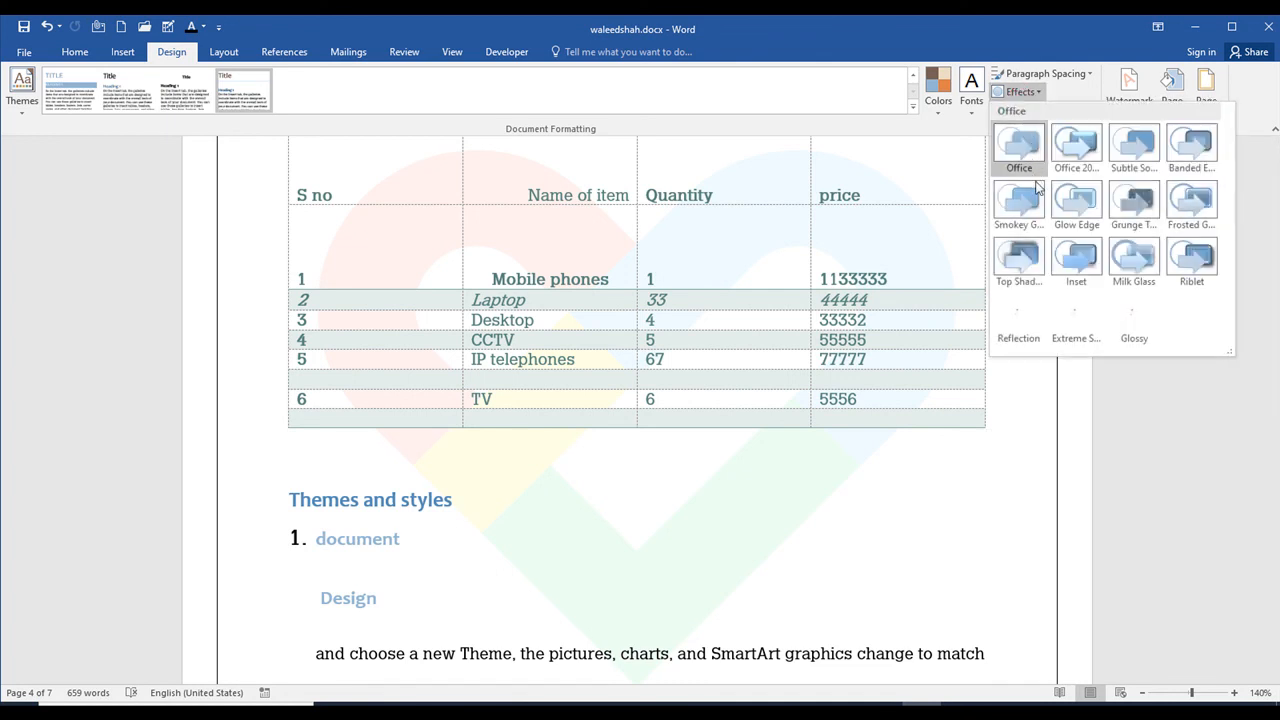
click(1020, 205)
scroll(932, 250, up, 4)
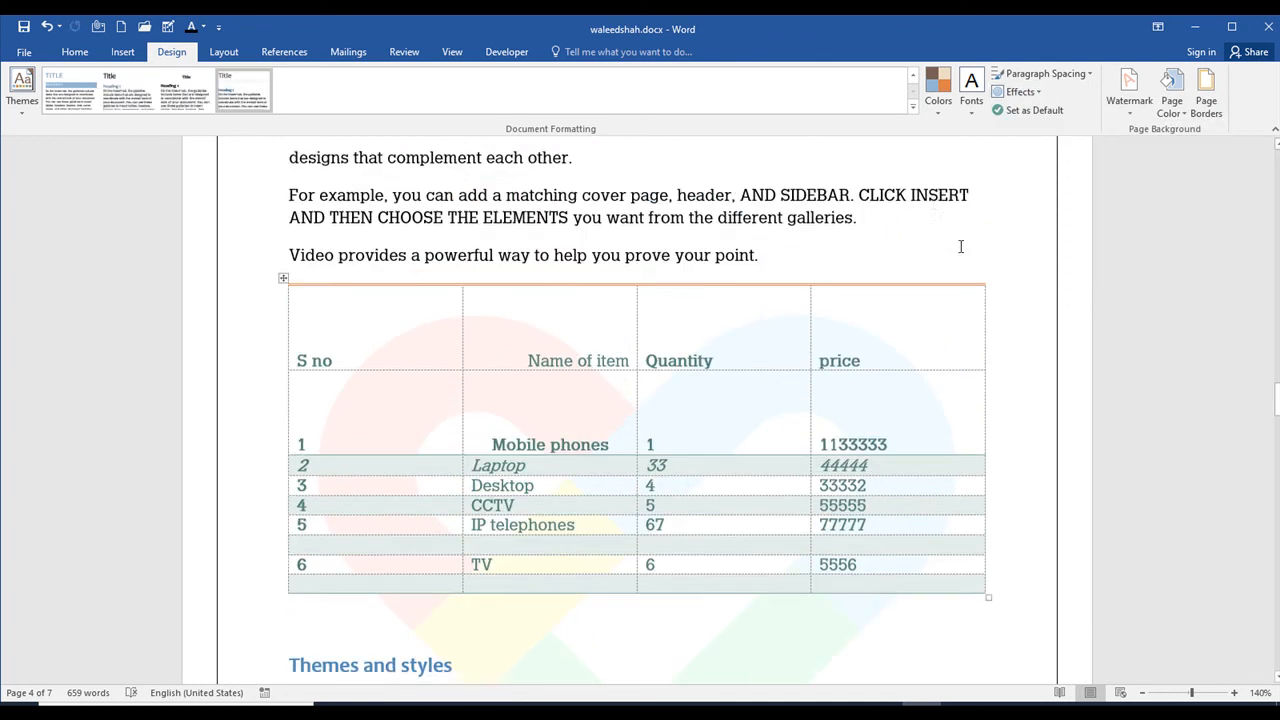
Select the MS WORD 201CTRL + A heading with the lines below it, set the theme effects to Office and deselect the text
drag(932, 250, 874, 134)
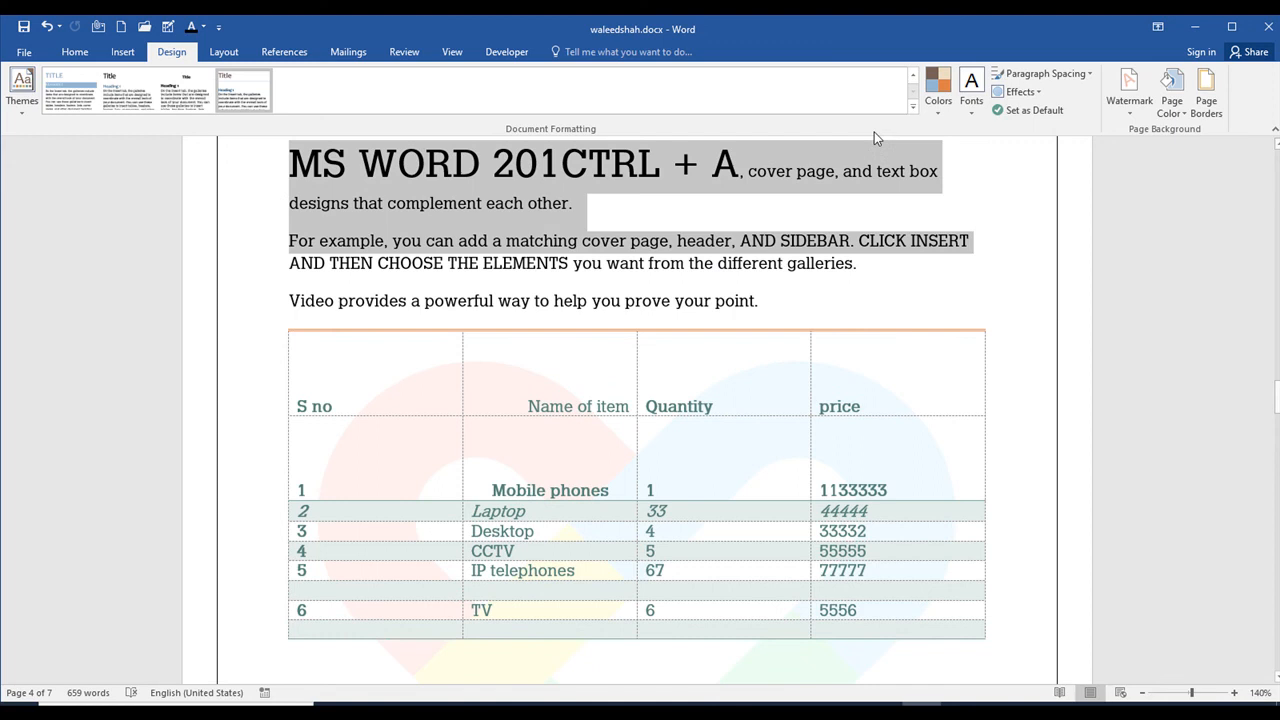
click(1018, 92)
click(1024, 152)
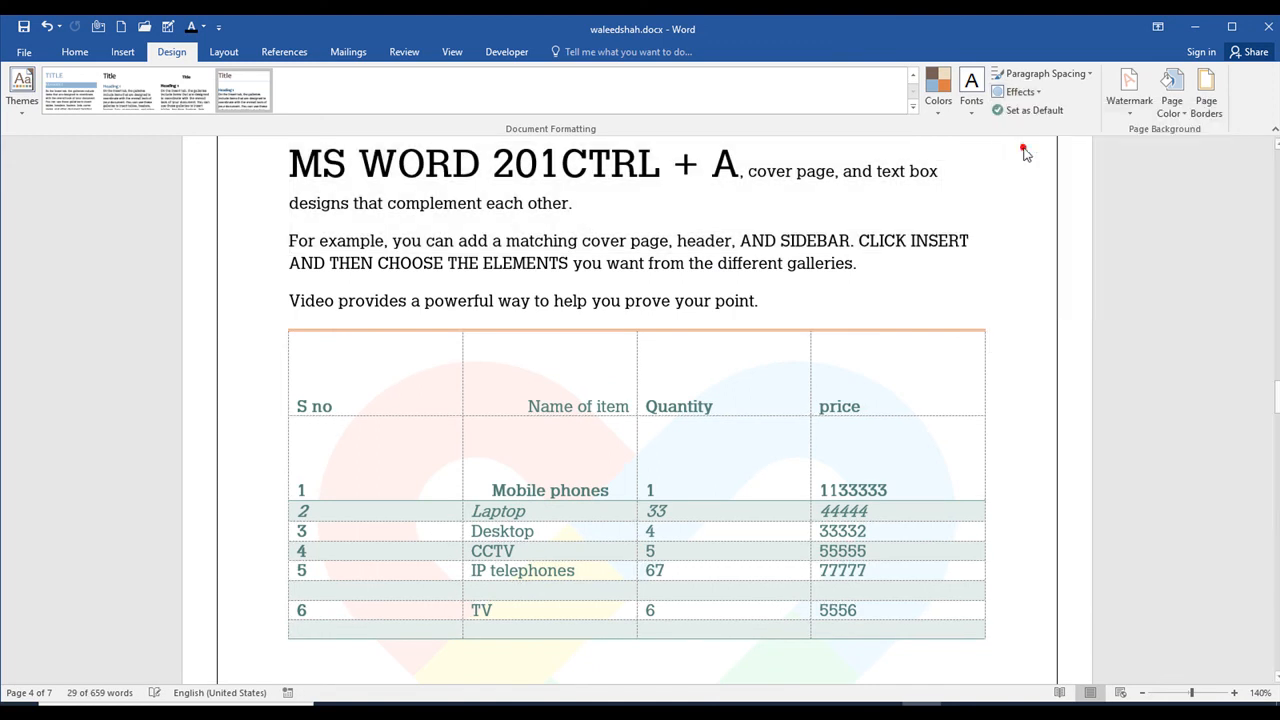
click(981, 187)
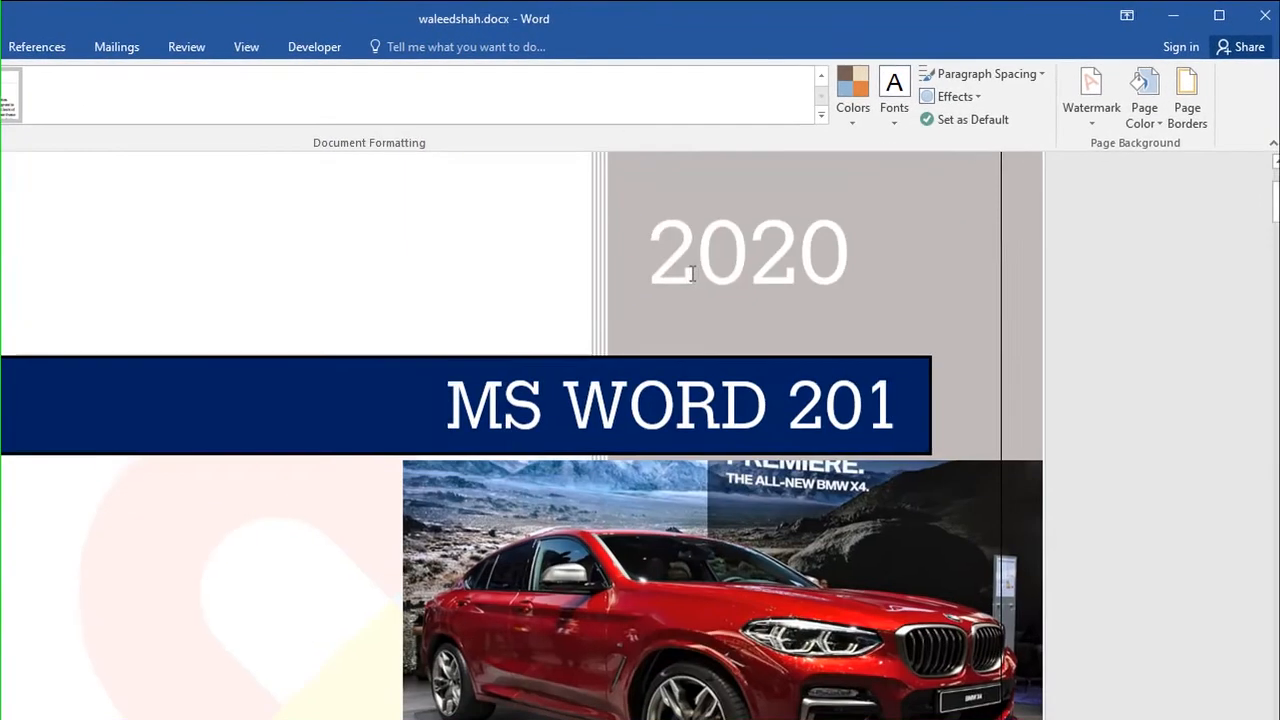
scroll(811, 243, down, 5)
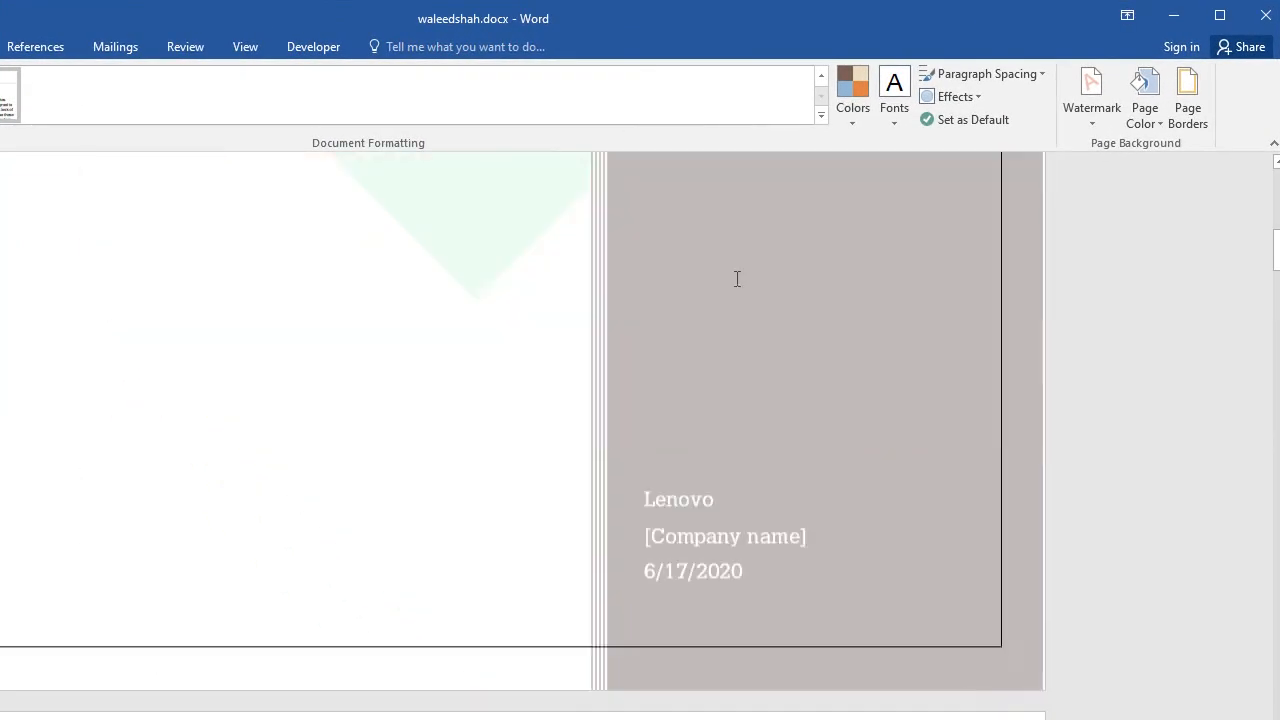
scroll(737, 278, down, 5)
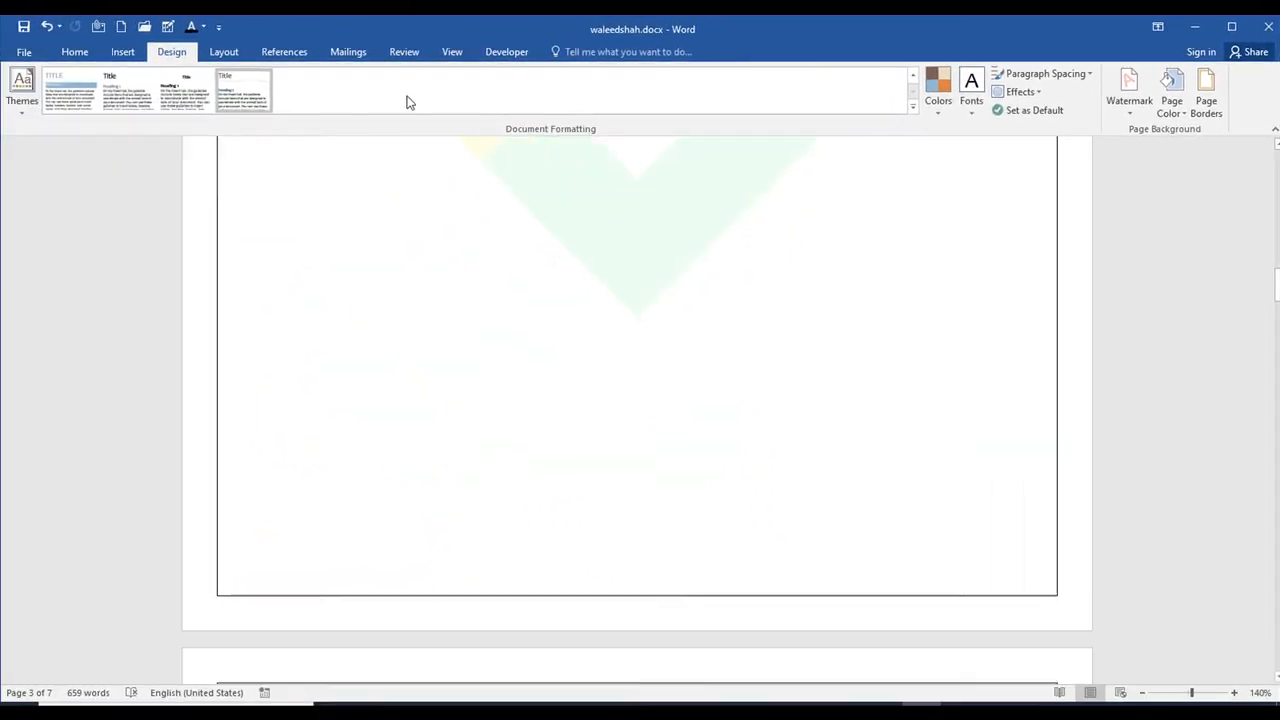